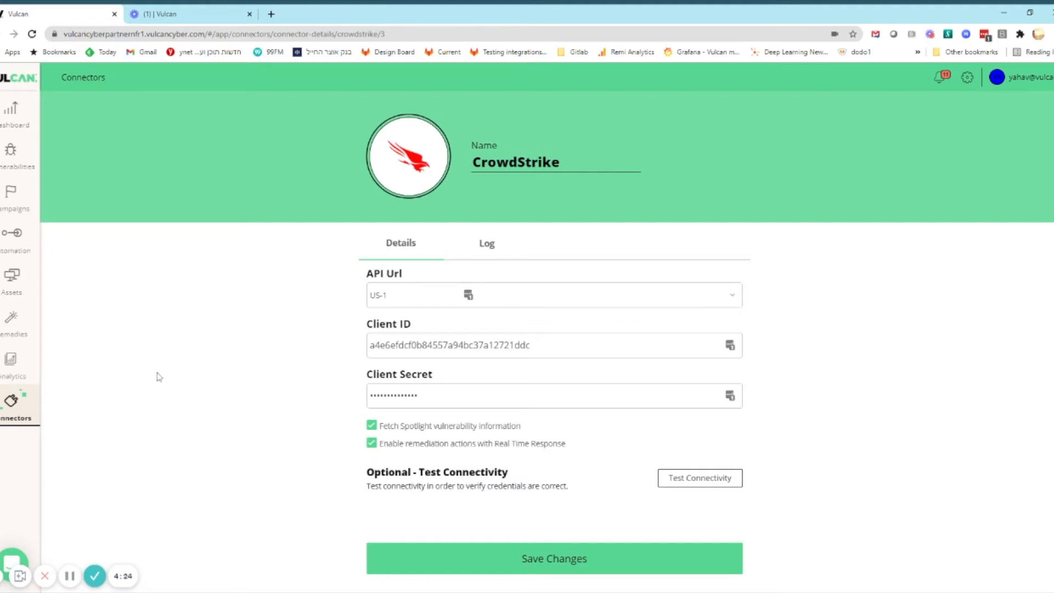
Open the SCCMSRV2016A host from the assets inventory, dismiss the password update offer and review the host's vulnerabilities
left_click(22, 281)
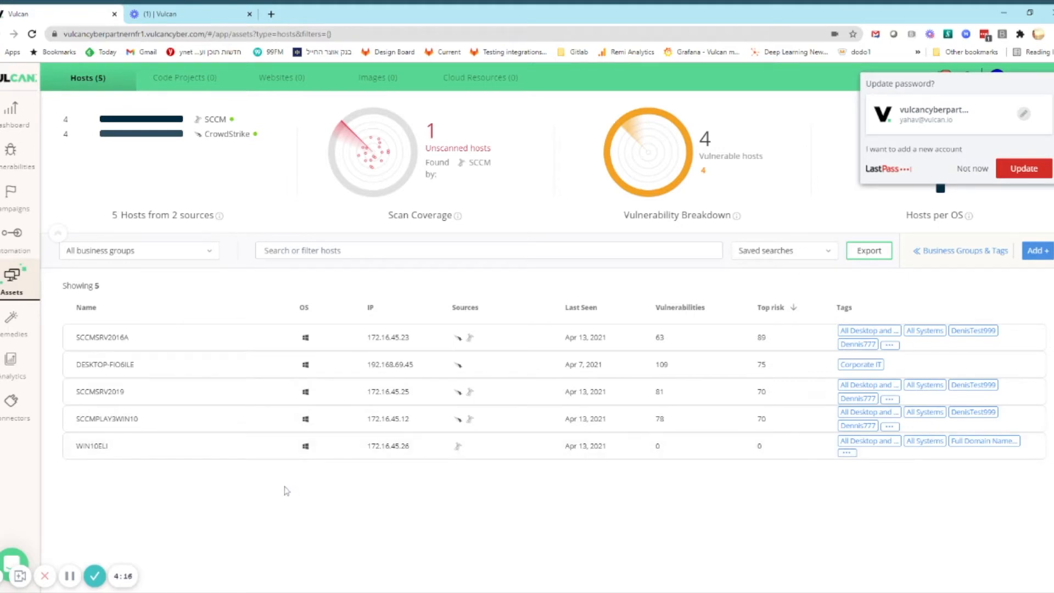
left_click(346, 338)
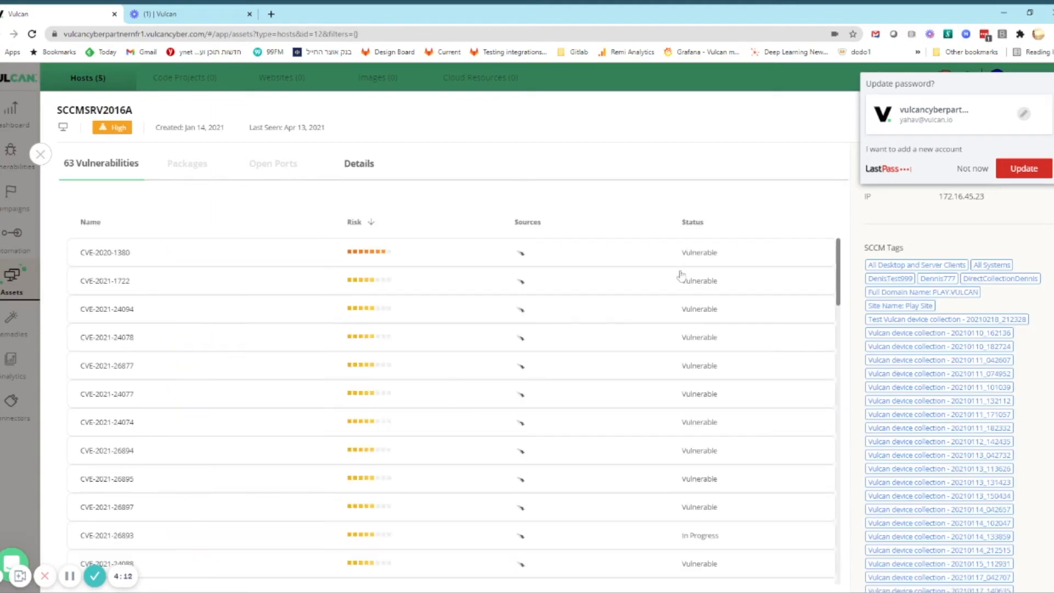
left_click(972, 168)
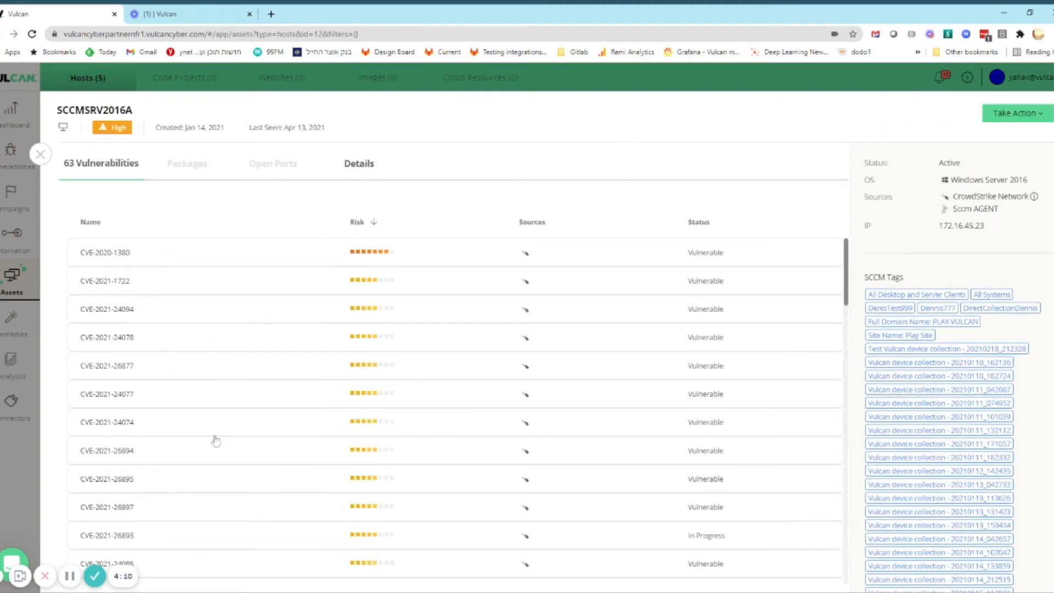
scroll(211, 439, "down", 3)
scroll(209, 442, "up", 3)
Review the CrowdStrike details of the SCCMSRV2016A host, including its raw data, and return to the hosts list
left_click(361, 174)
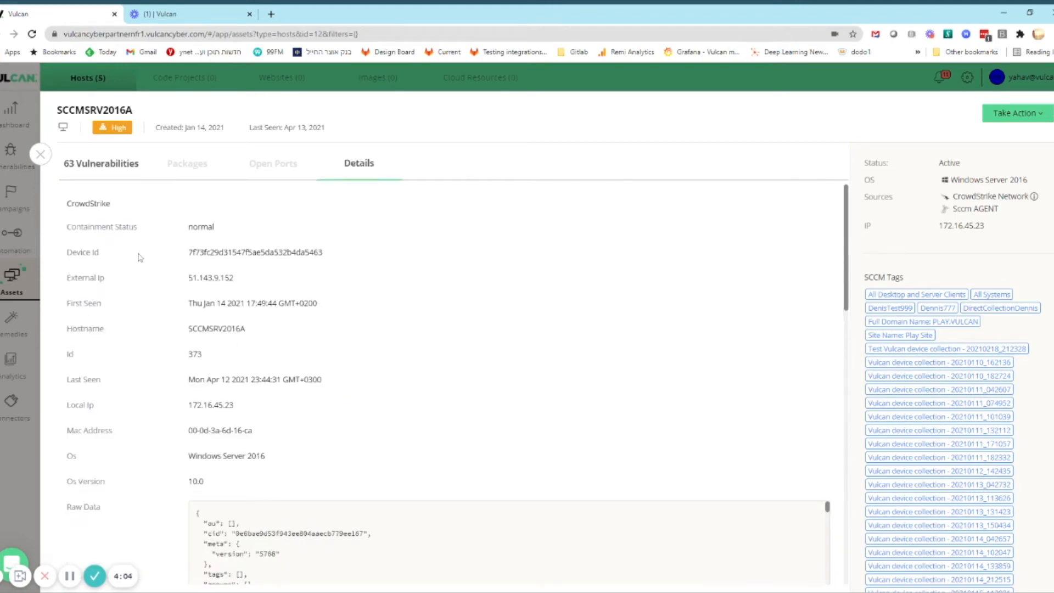
scroll(313, 404, "down", 1)
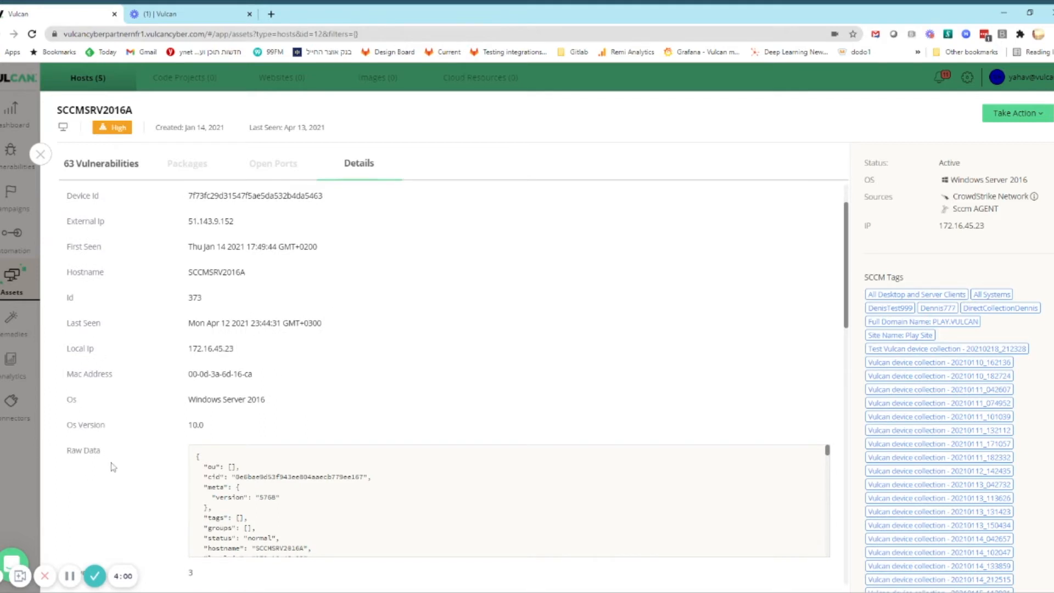
scroll(321, 385, "down", 1)
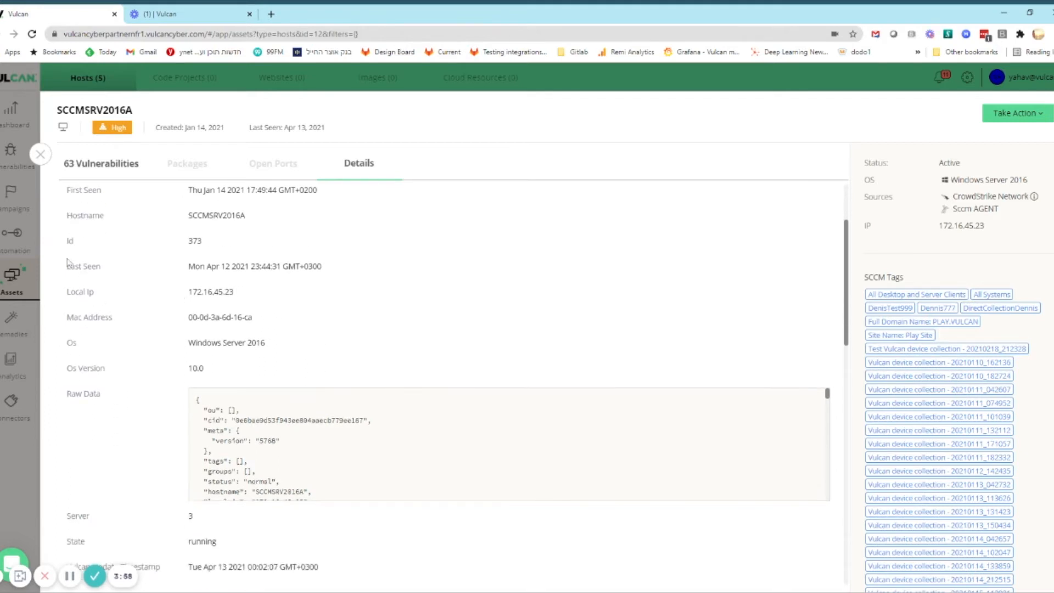
left_click(39, 154)
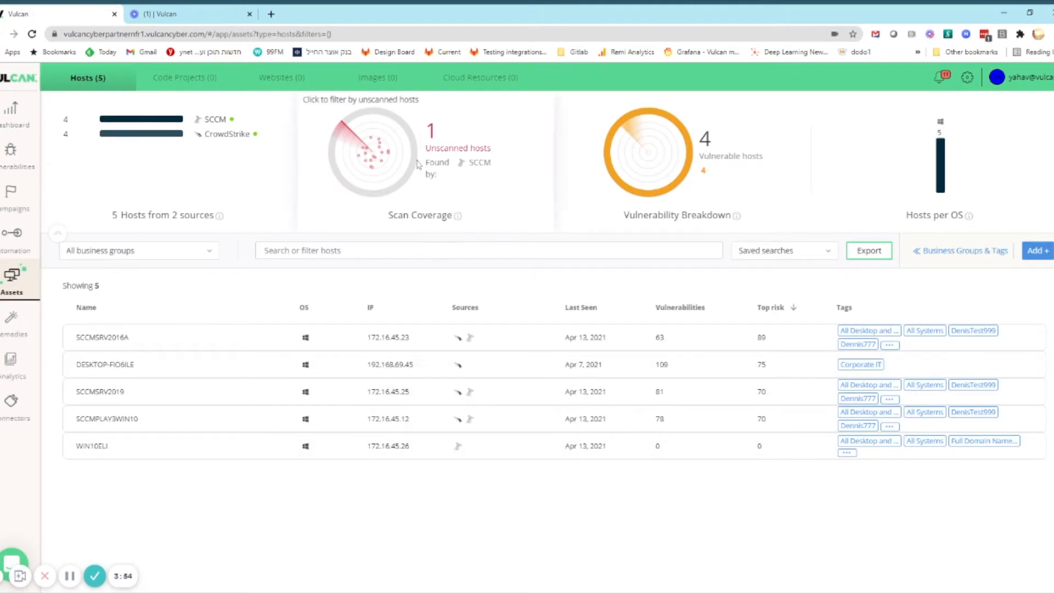
Filter the hosts by unscanned scan coverage and check the WIN10ELI host's vulnerabilities
left_click(439, 179)
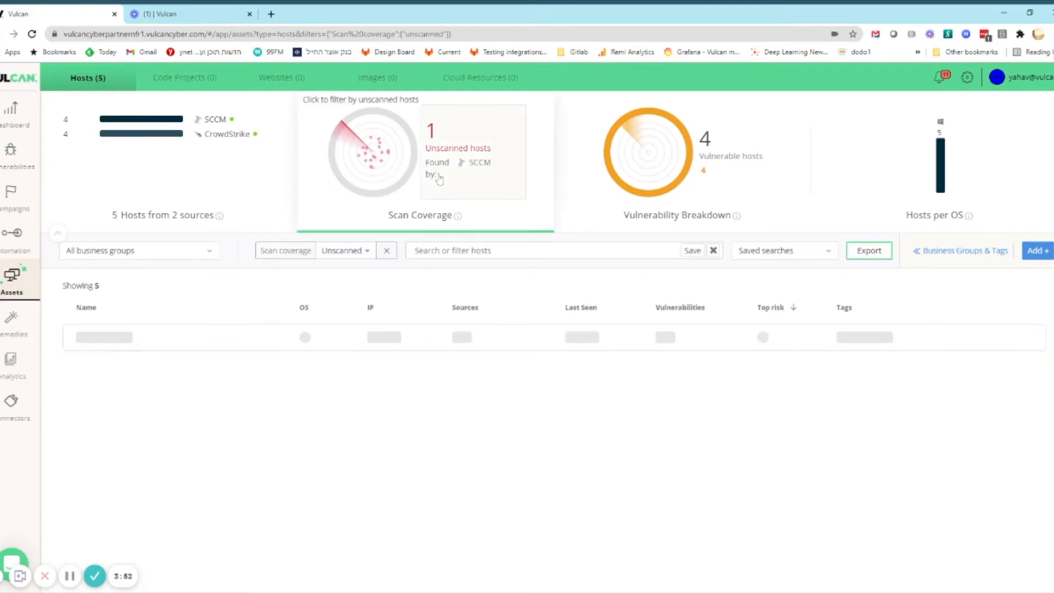
left_click(201, 337)
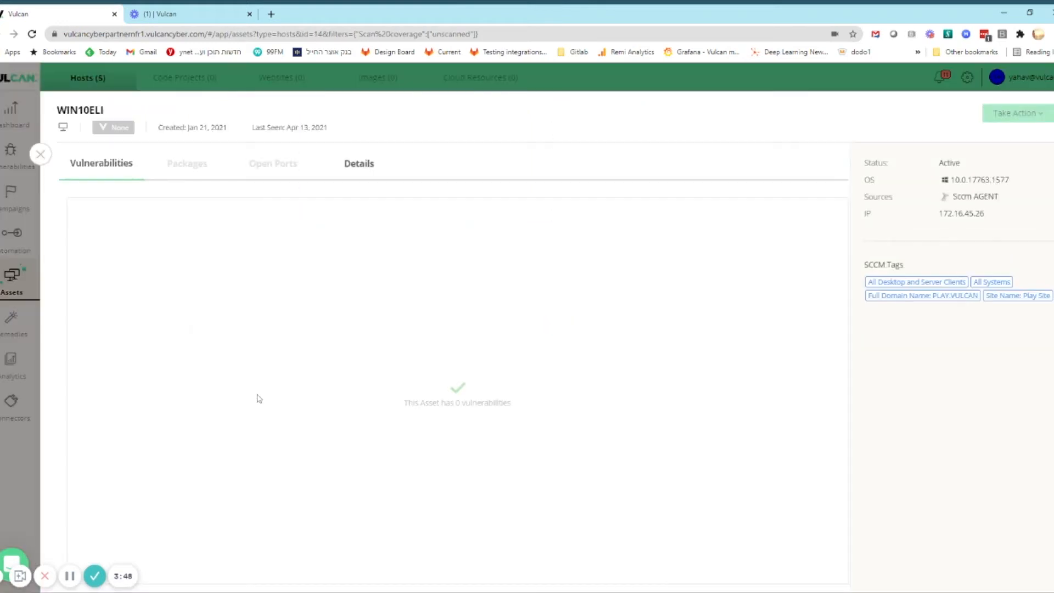
left_click(41, 155)
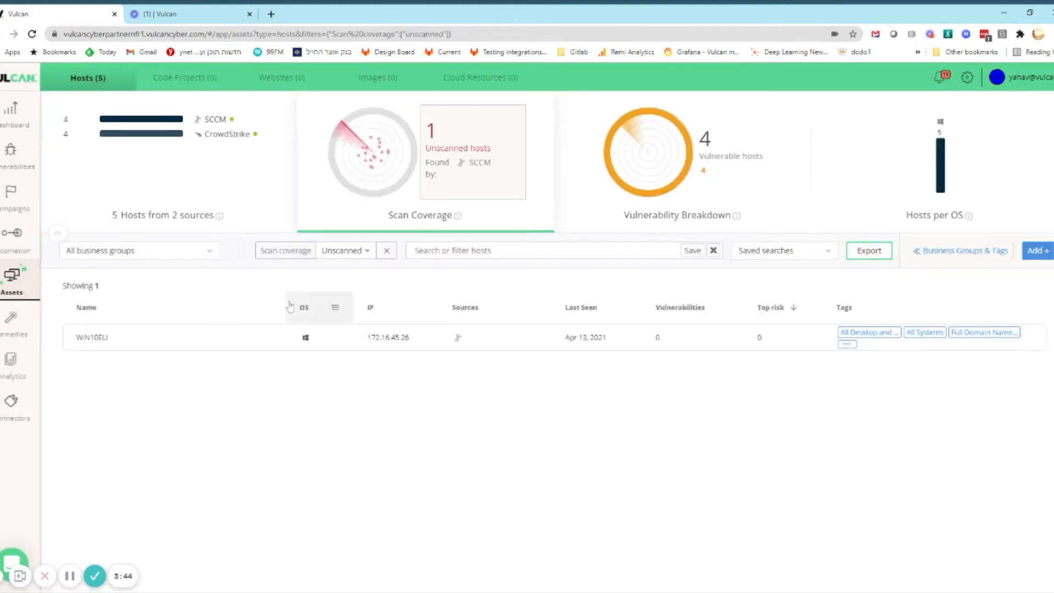
Open CVE-2020-1380 from the vulnerabilities list and review its risk, threats, asset impact, description and solution
left_click(16, 157)
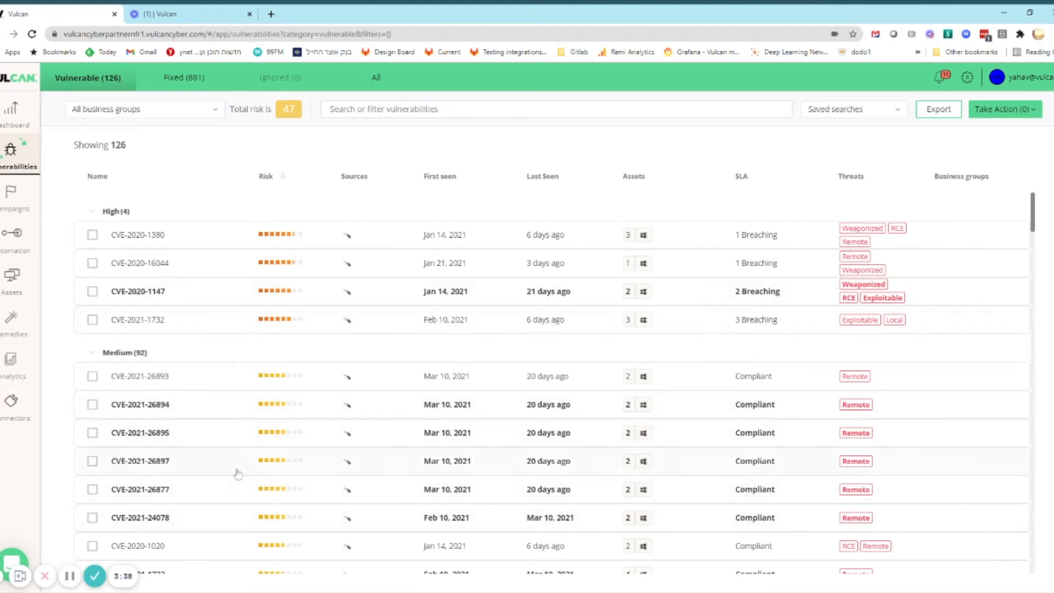
left_click(172, 235)
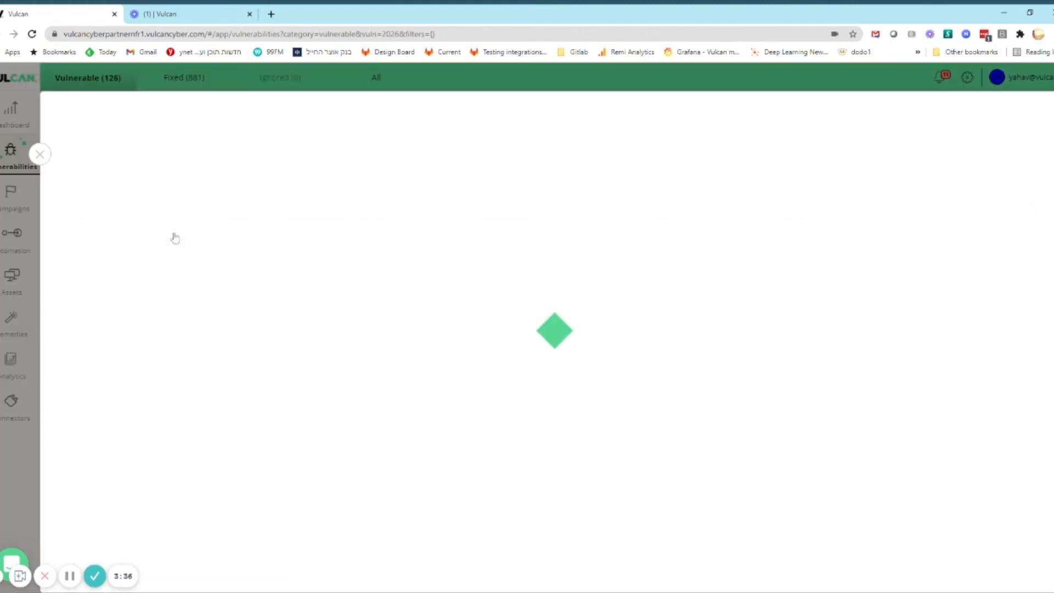
scroll(335, 385, "down", 1)
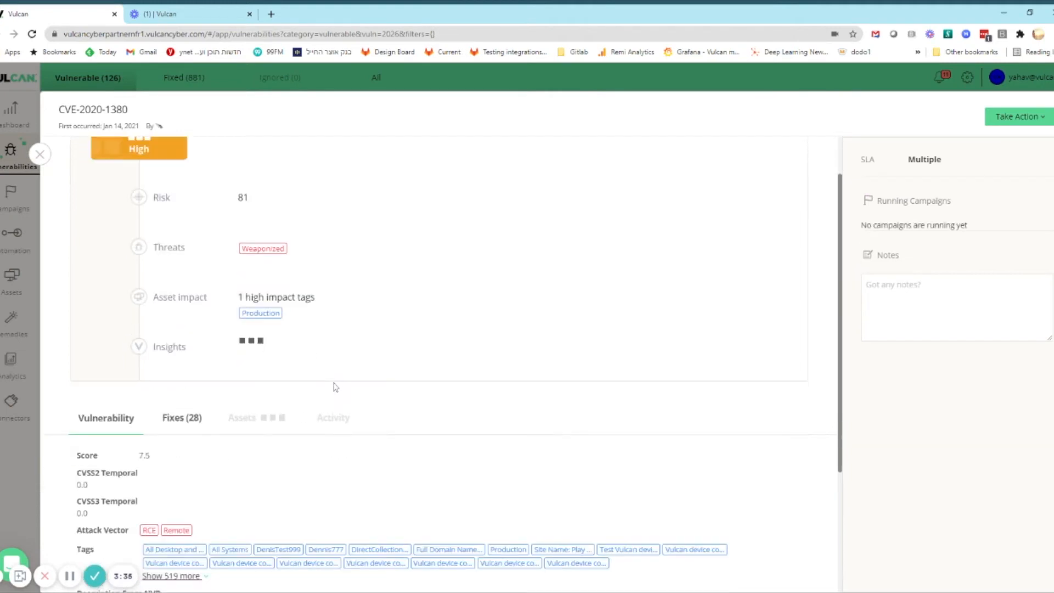
scroll(106, 176, "up", 1)
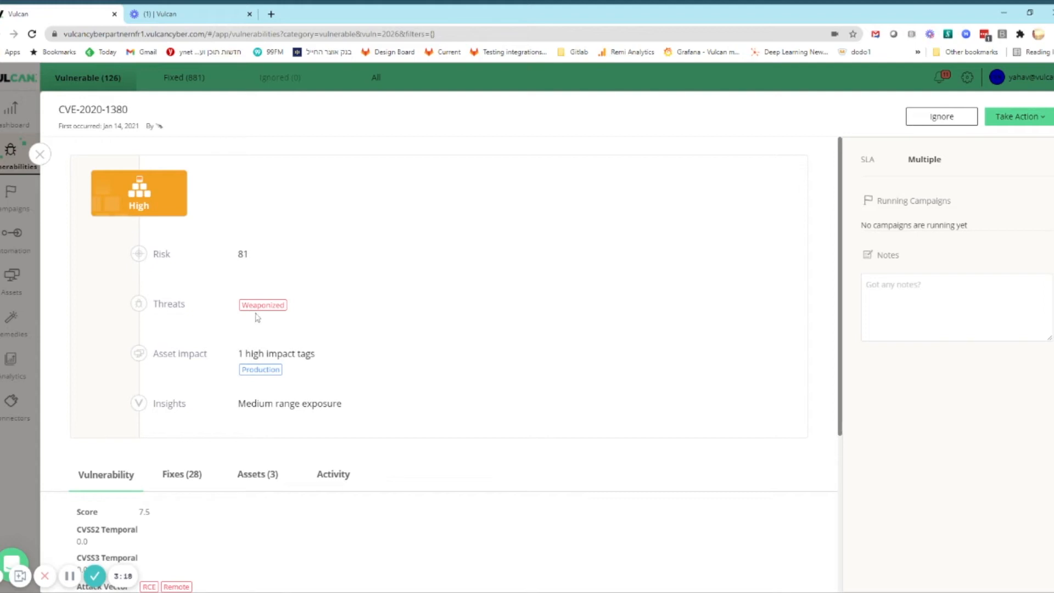
scroll(215, 340, "down", 2)
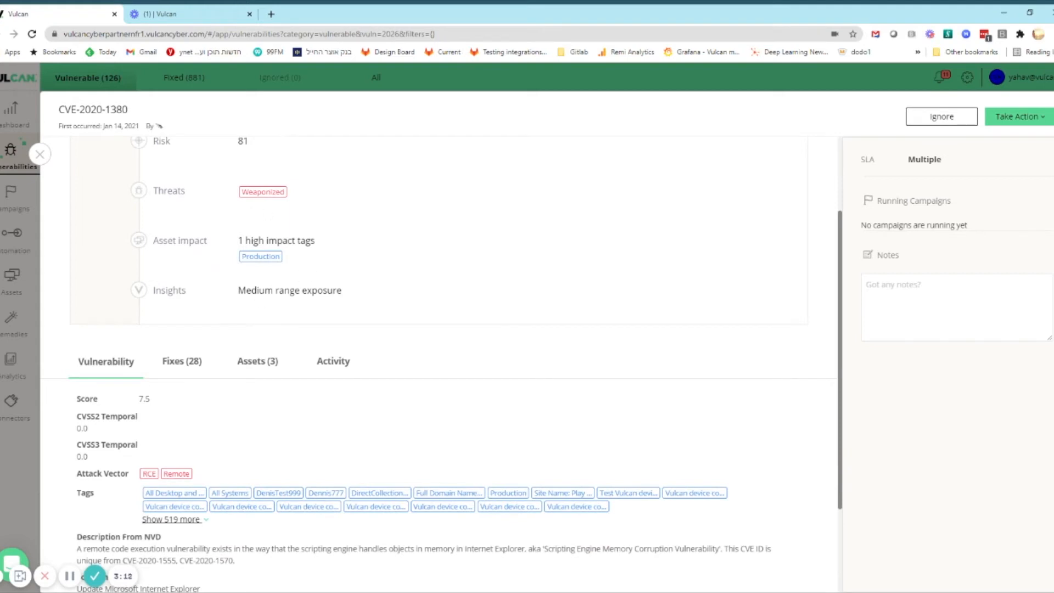
scroll(246, 315, "down", 2)
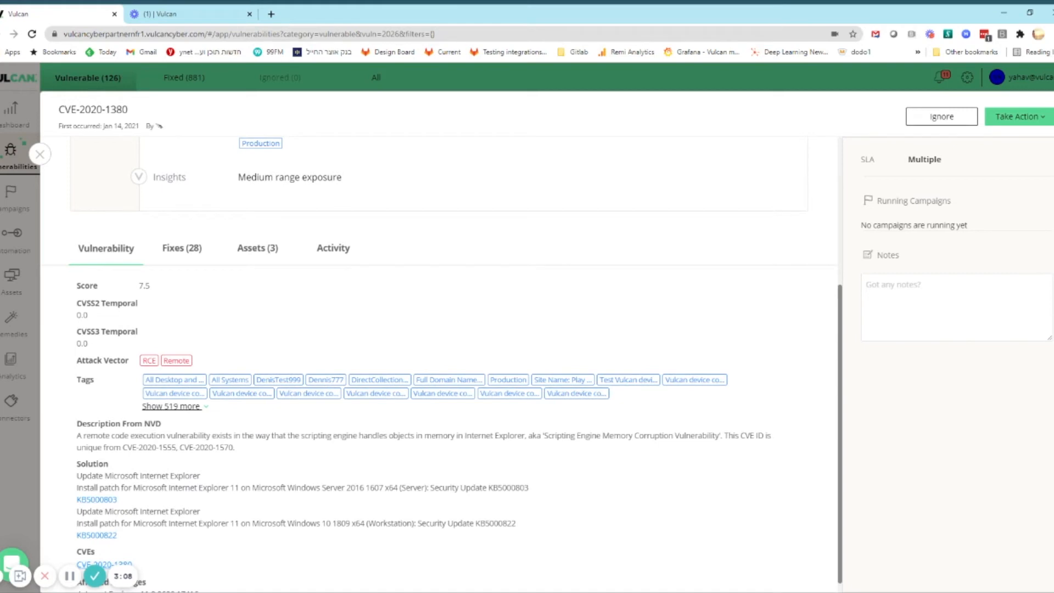
scroll(448, 365, "down", 1)
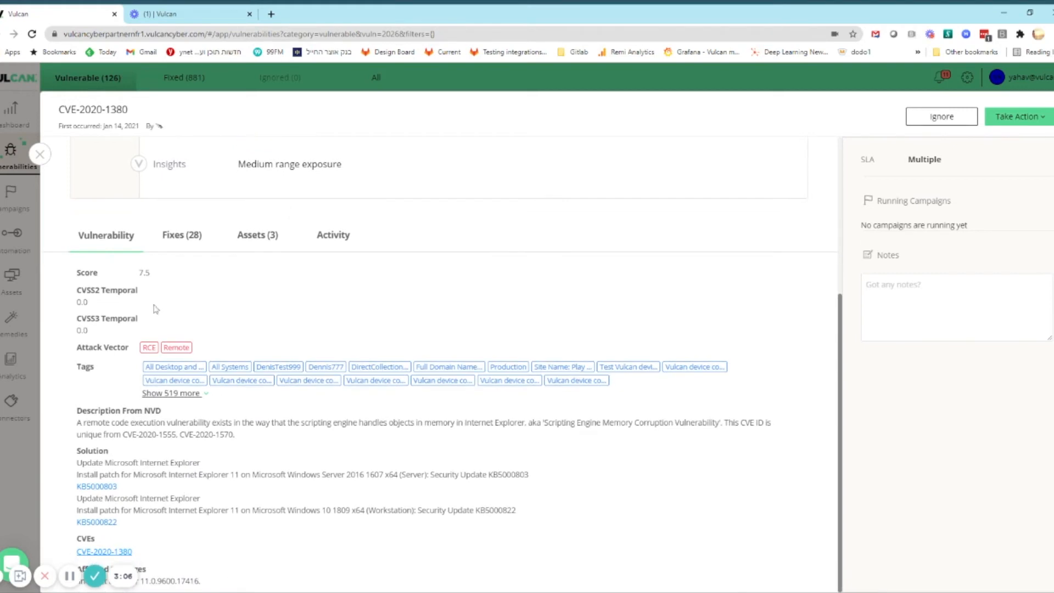
Examine the available fixes for CVE-2020-1380, including their sources and delivery methods
left_click(167, 236)
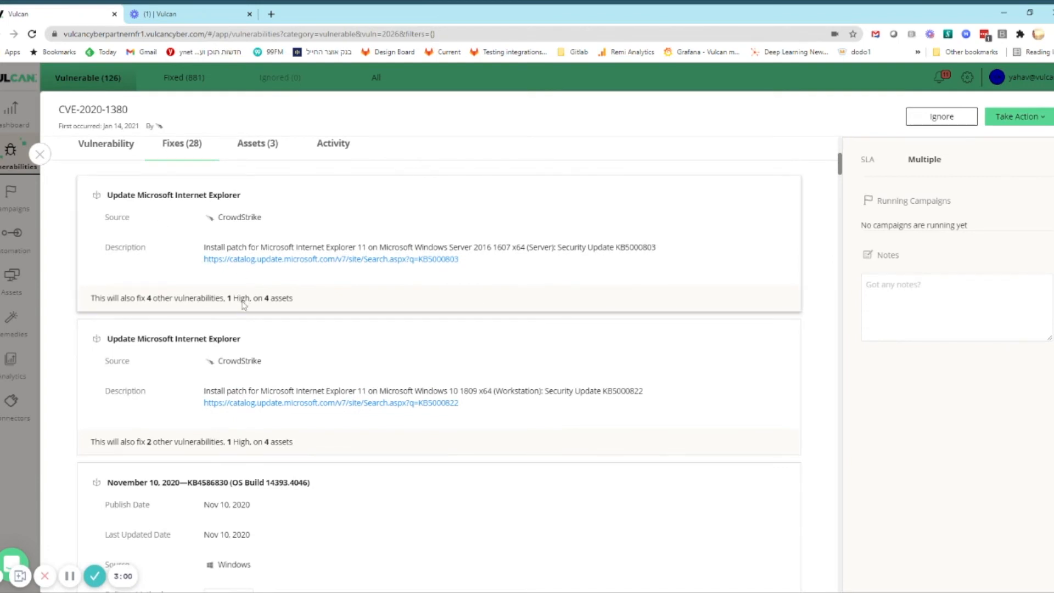
scroll(244, 303, "down", 3)
scroll(305, 337, "down", 2)
scroll(205, 423, "down", 5)
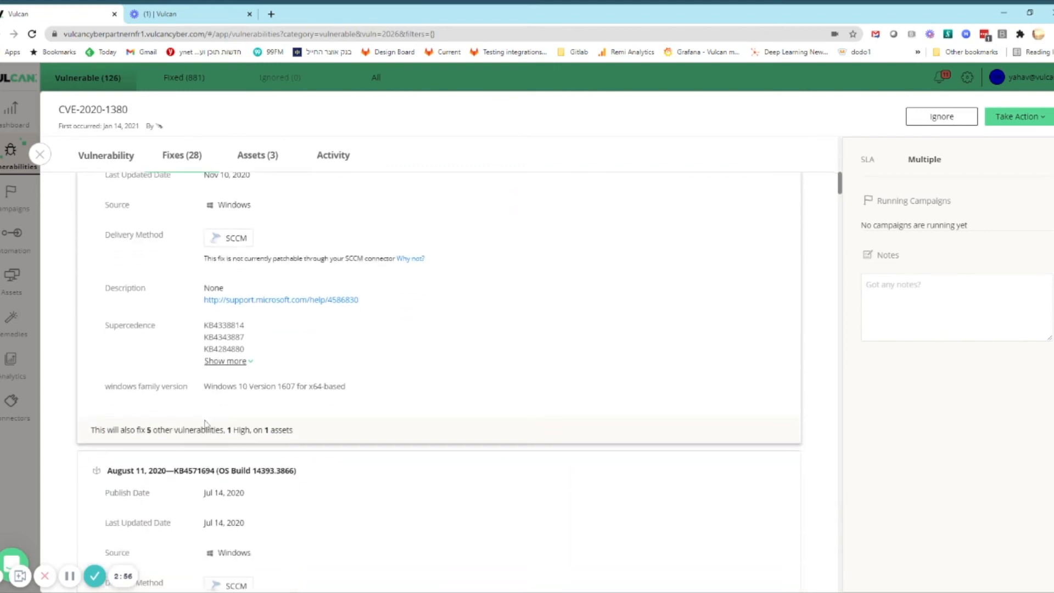
Open a ServiceNow problem ticket for CVE-2020-1380 with the RMA Approvers assignment group, and return to the vulnerabilities list
left_click(1019, 117)
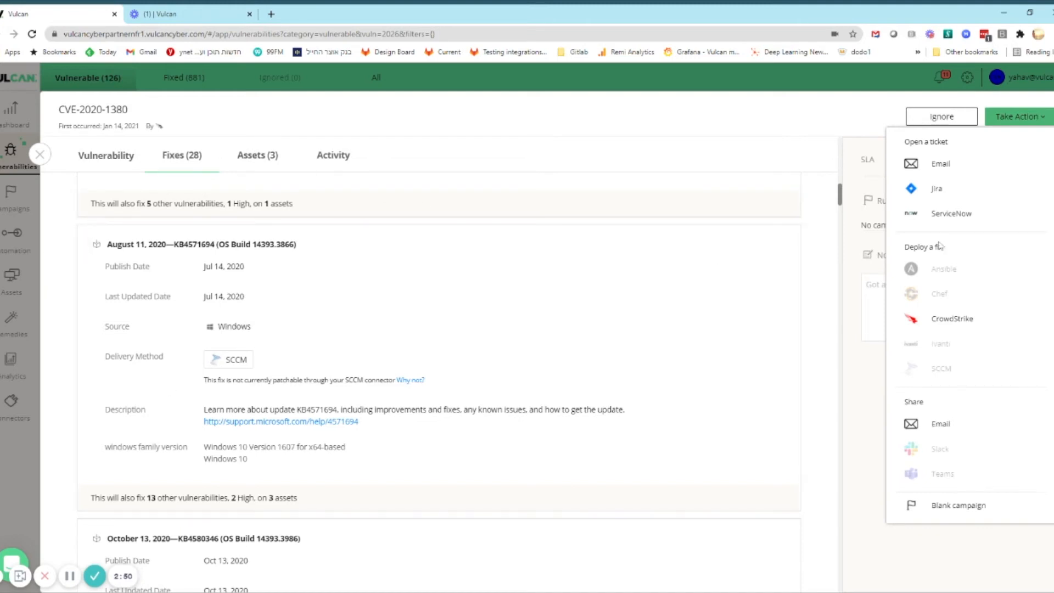
left_click(947, 216)
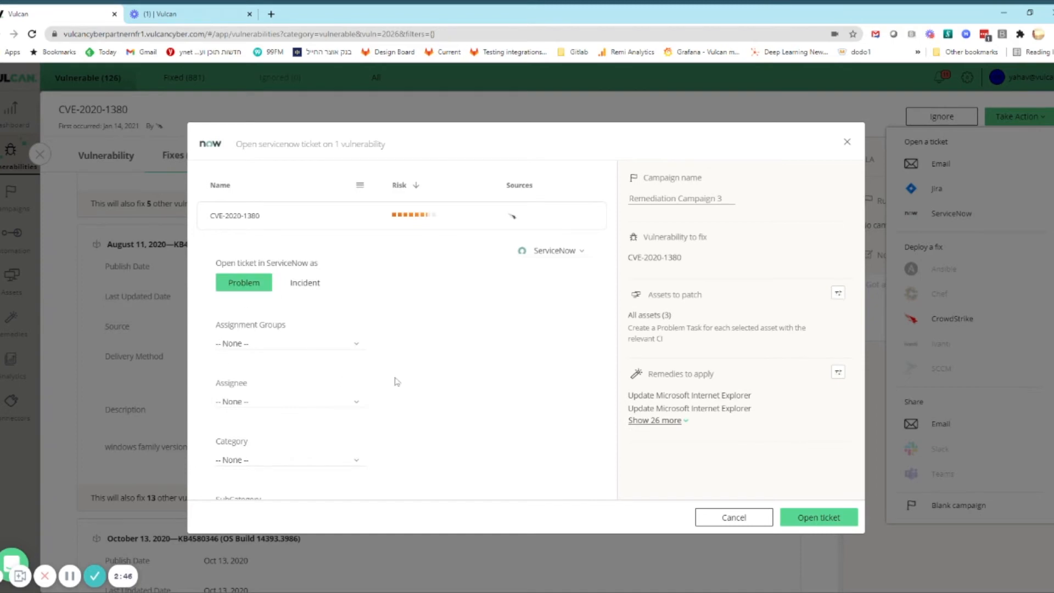
scroll(458, 368, "down", 1)
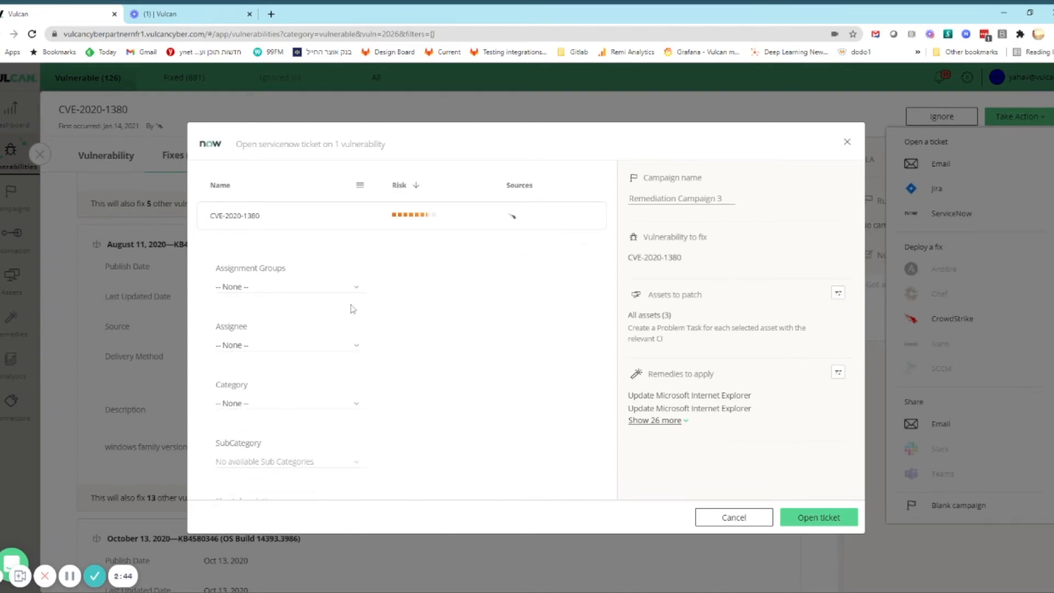
left_click(345, 288)
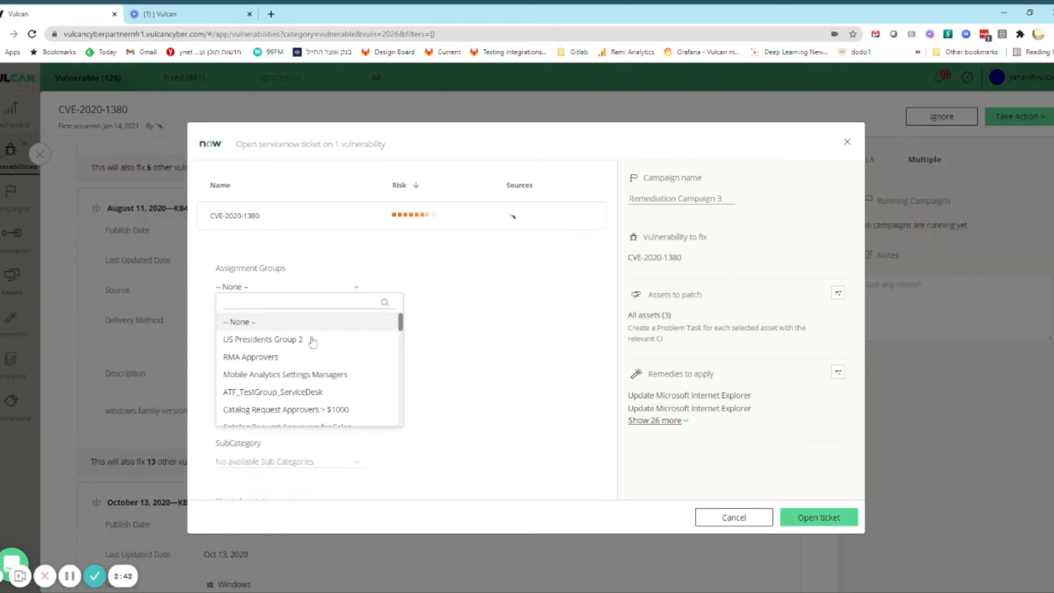
left_click(312, 358)
left_click(807, 517)
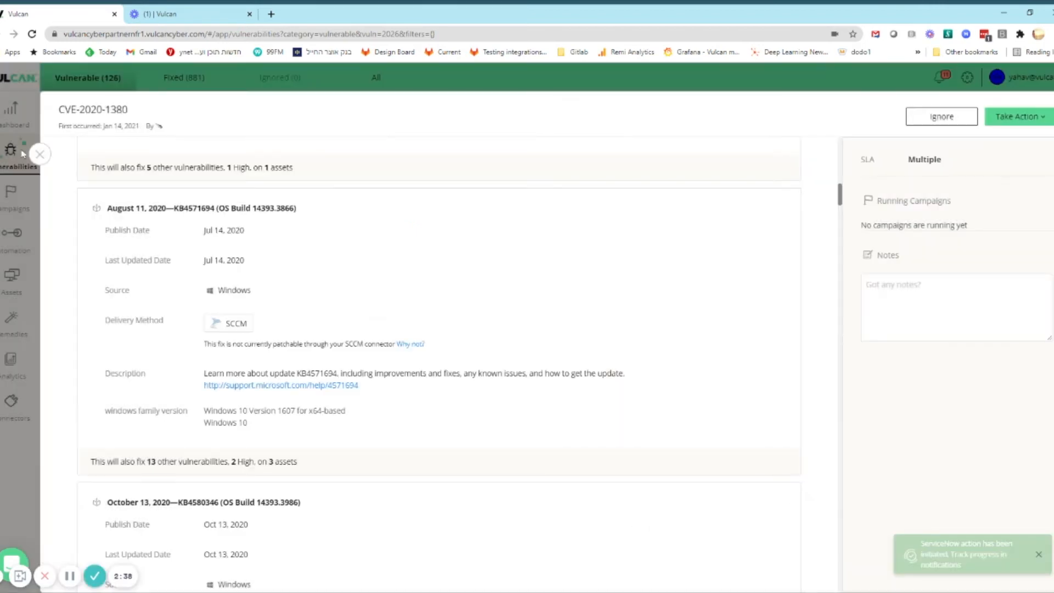
left_click(40, 155)
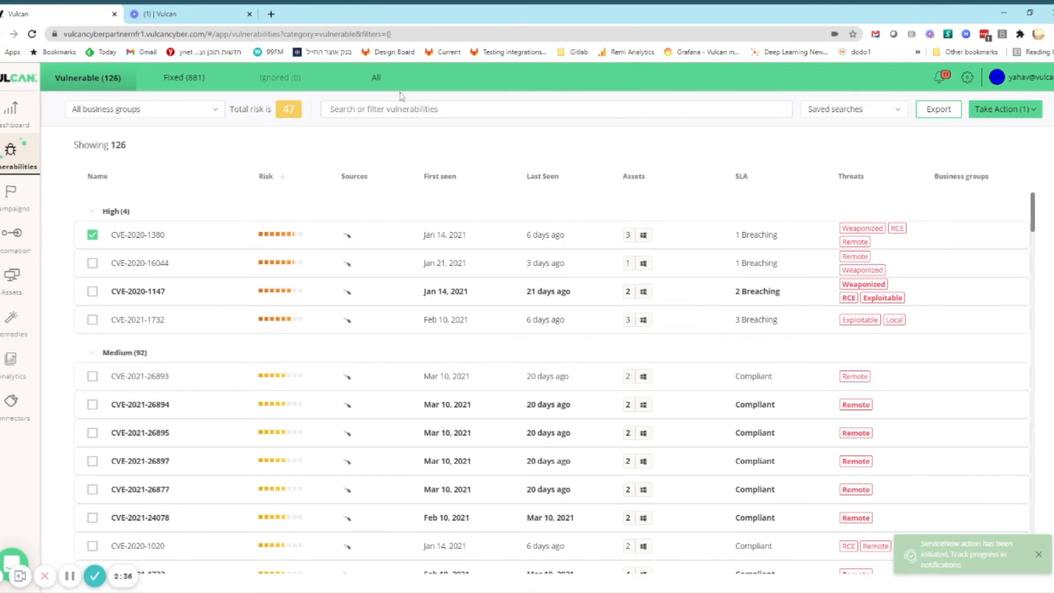
Filter the vulnerabilities list by SCCM Patchable set to Yes
left_click(330, 109)
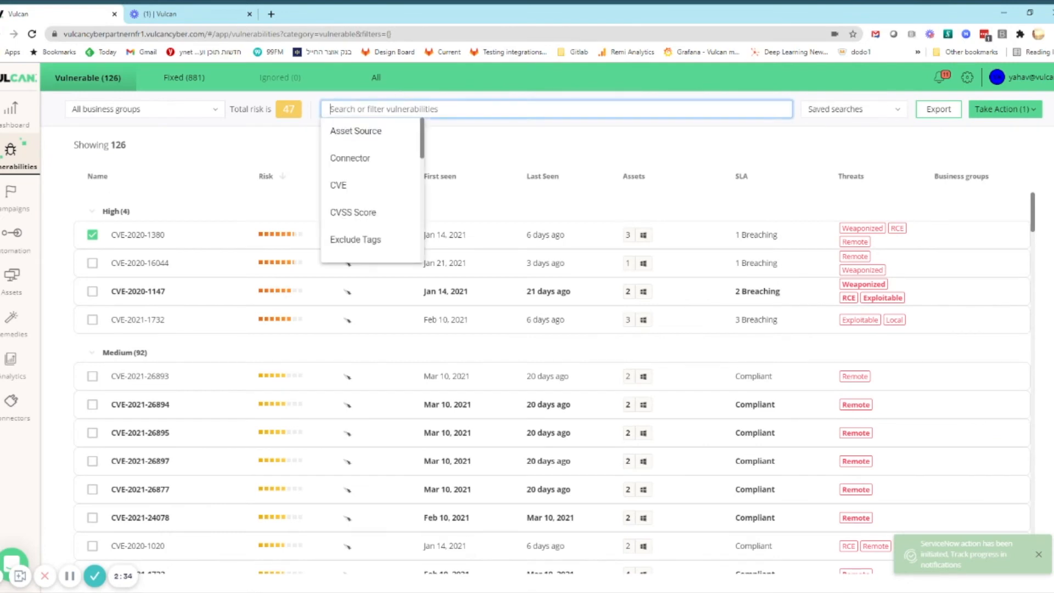
scroll(378, 193, "down", 5)
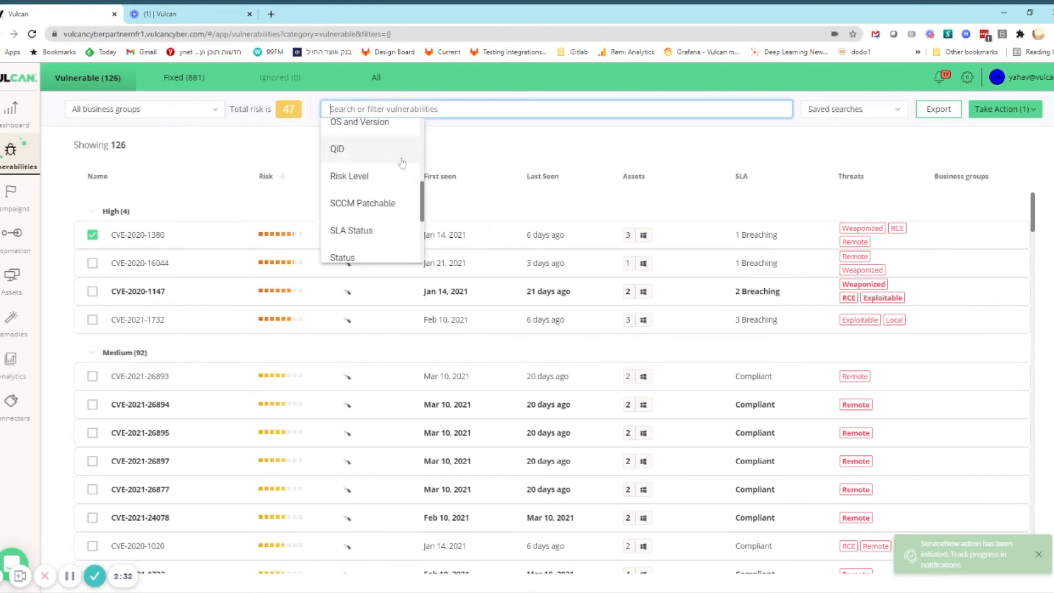
scroll(378, 193, "down", 2)
type("s")
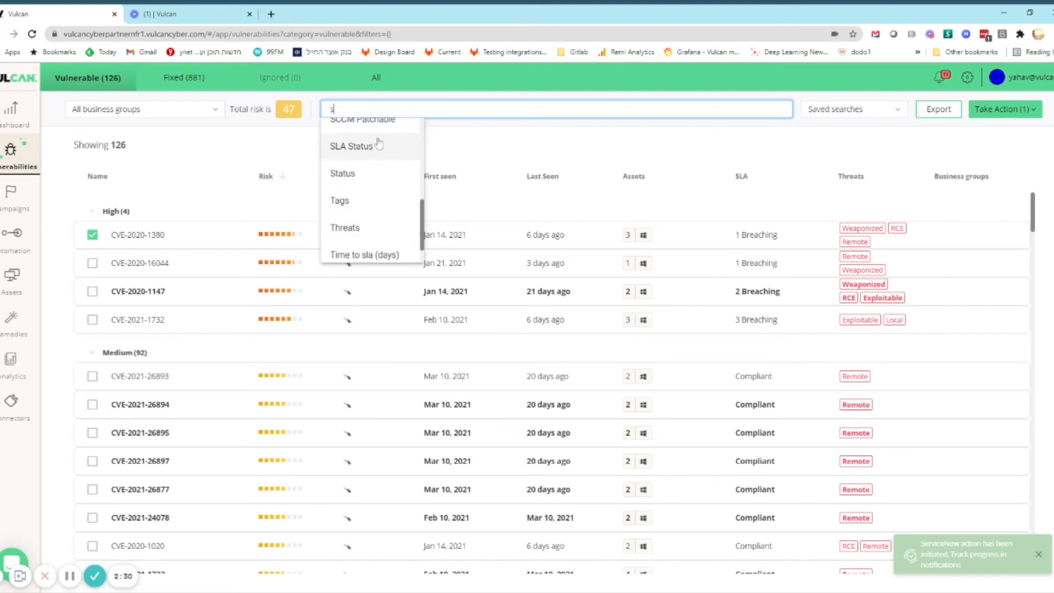
type("cc")
left_click(372, 132)
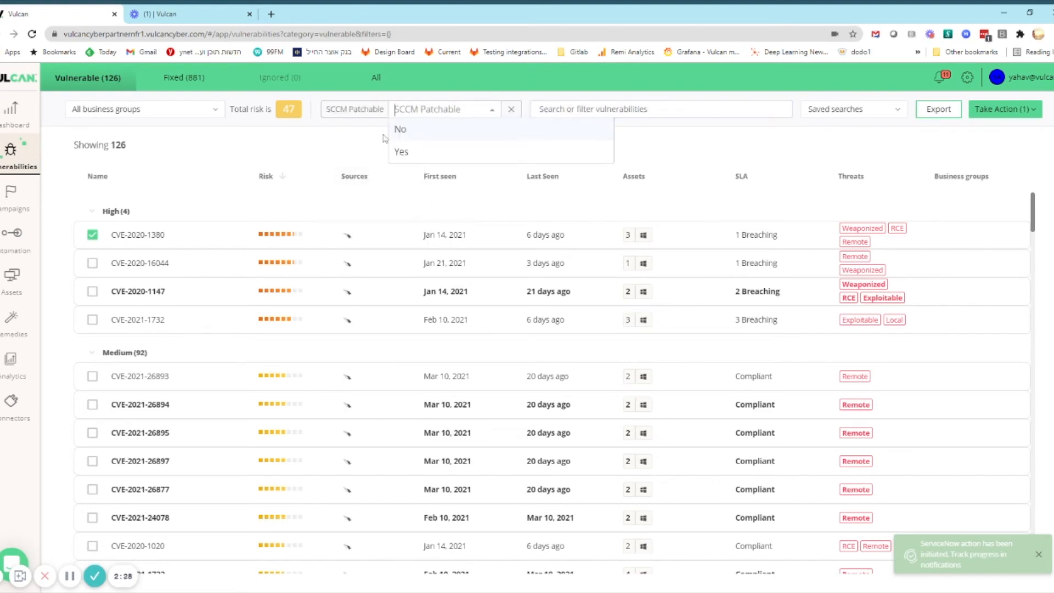
left_click(401, 152)
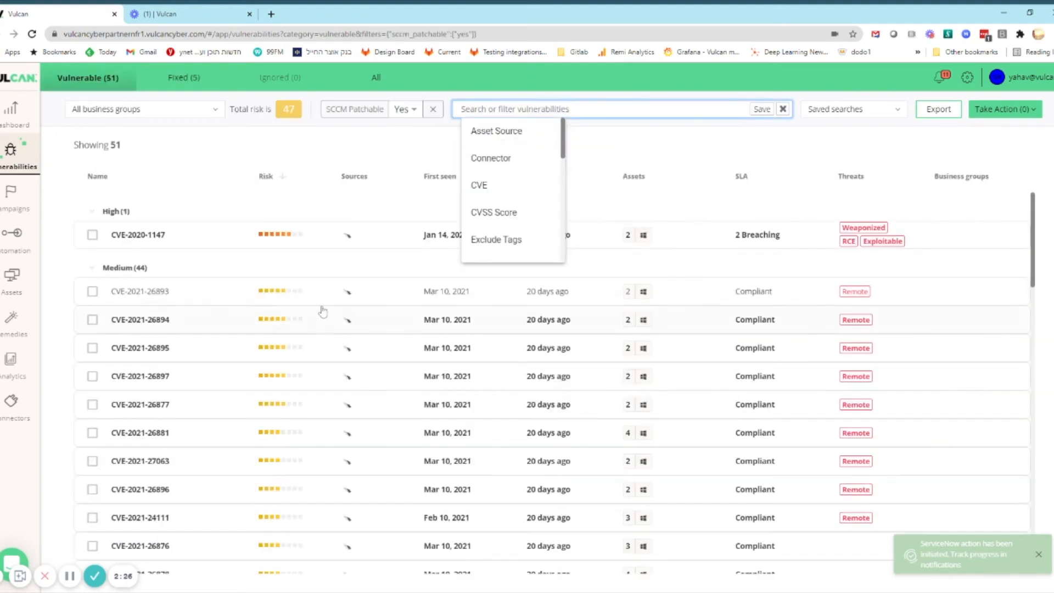
Open CVE-2020-1147, look over its details and deploy an SCCM patch for it with the suggested campaign settings
left_click(320, 248)
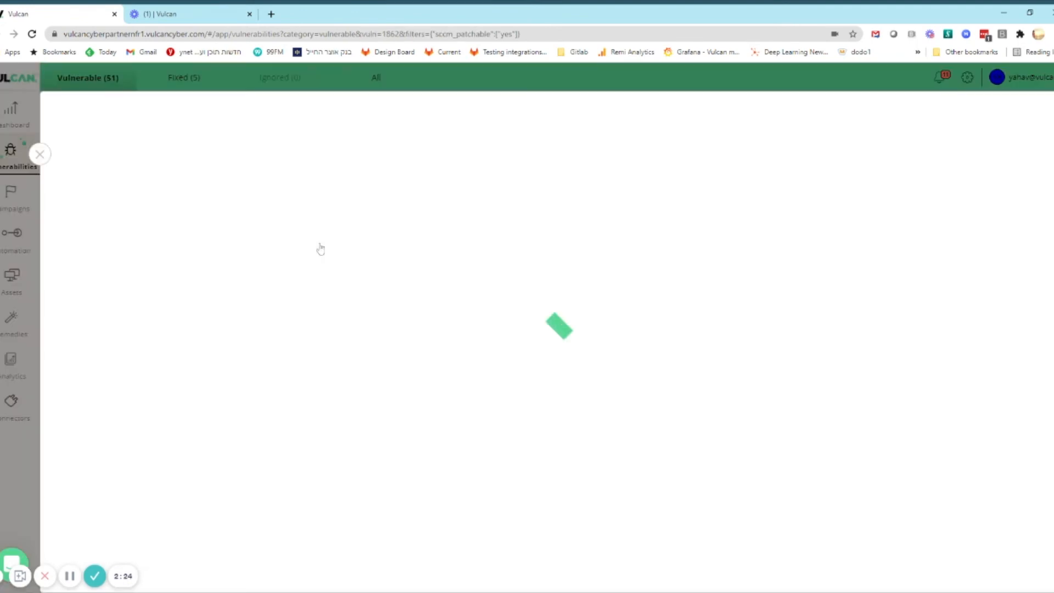
scroll(266, 390, "down", 2)
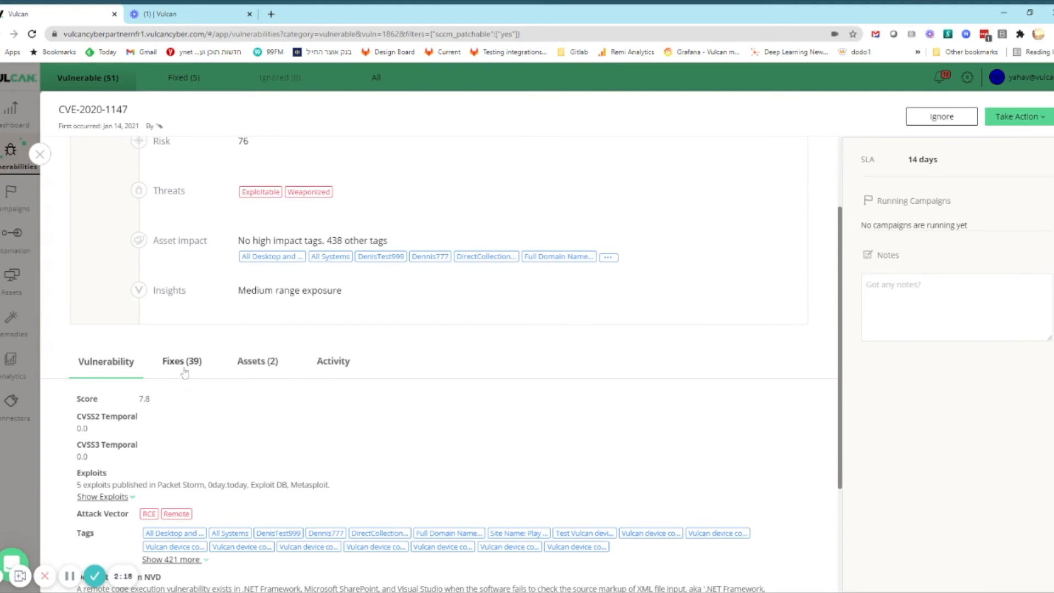
left_click(1017, 118)
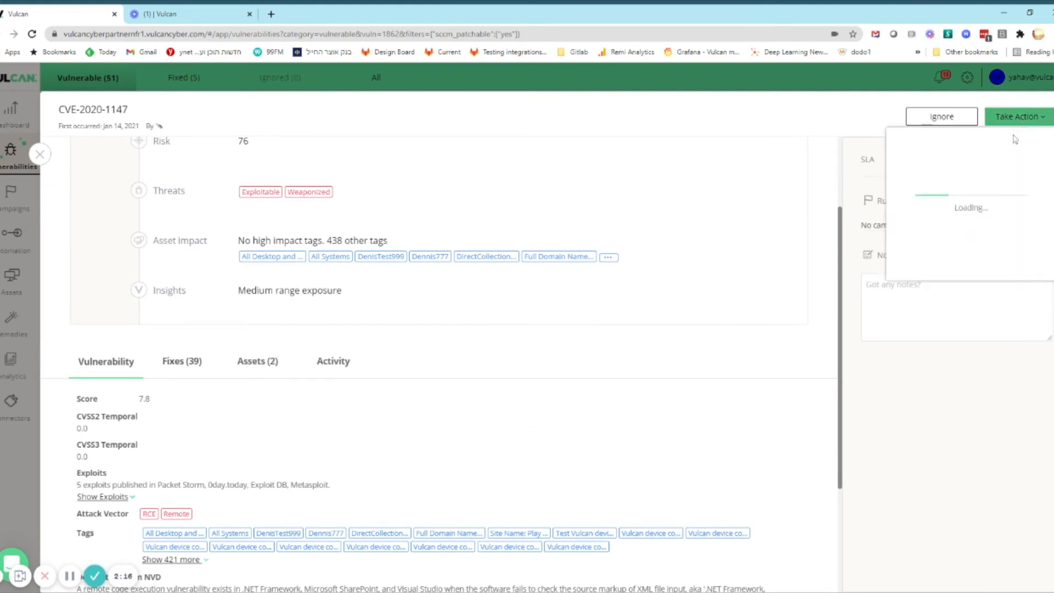
left_click(926, 376)
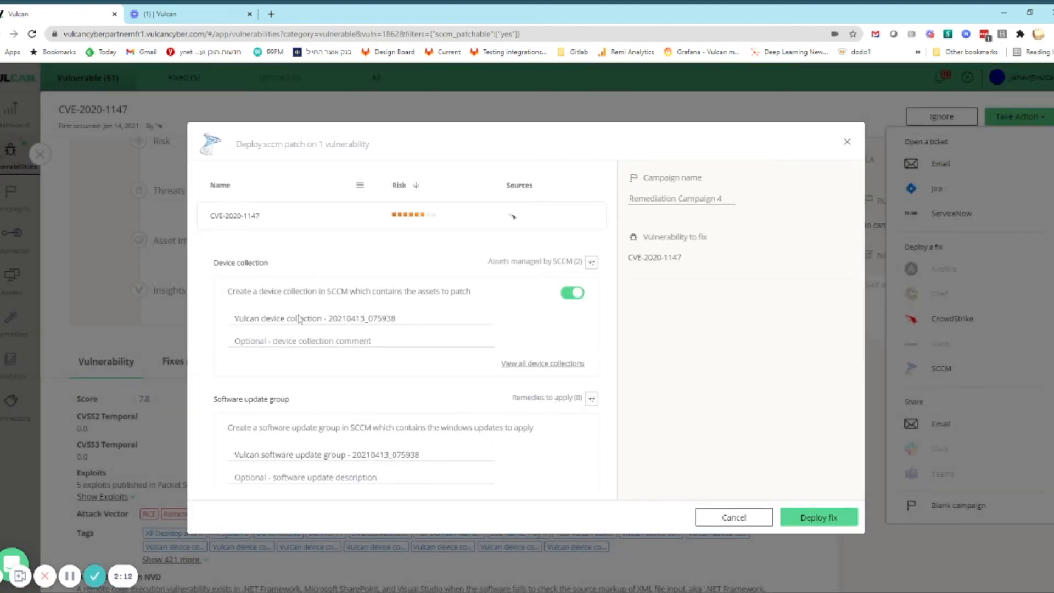
left_click(833, 518)
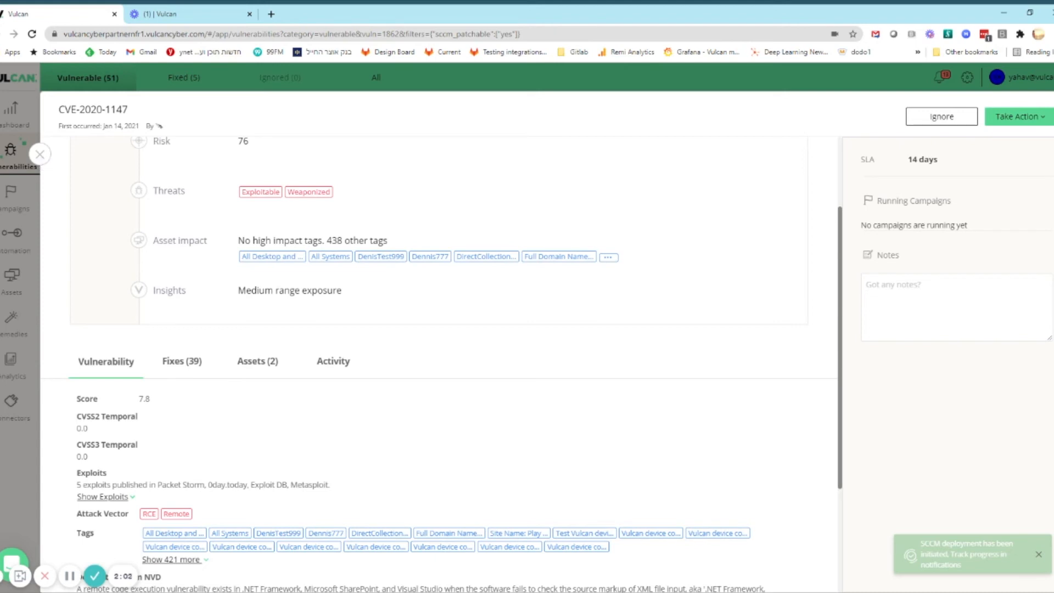
Open the newest remediation campaign, for CVE-2020-1380, and review its actions, vulnerabilities, assets and activity history
left_click(40, 154)
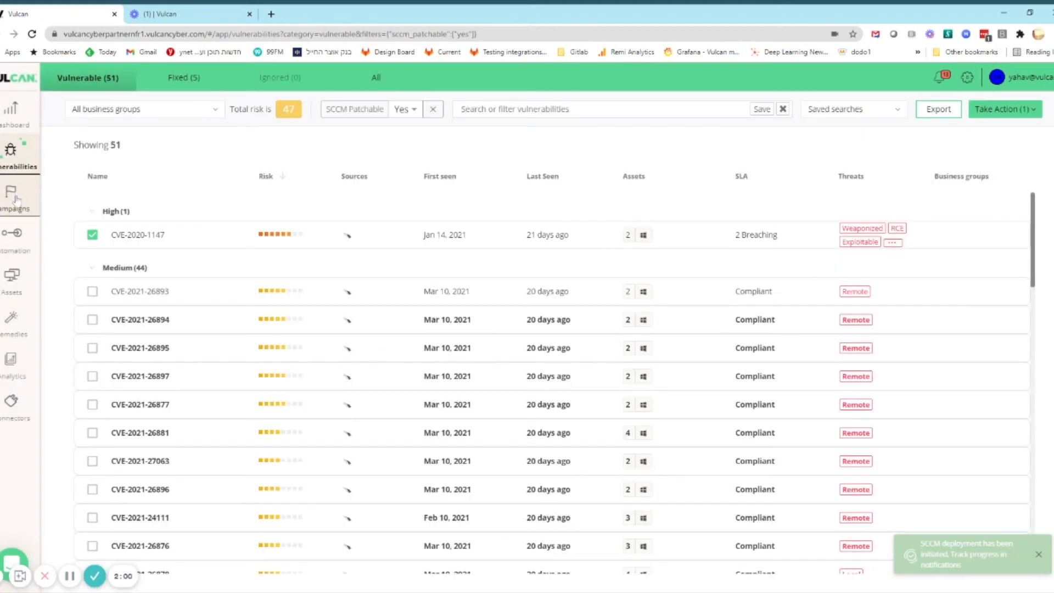
left_click(16, 199)
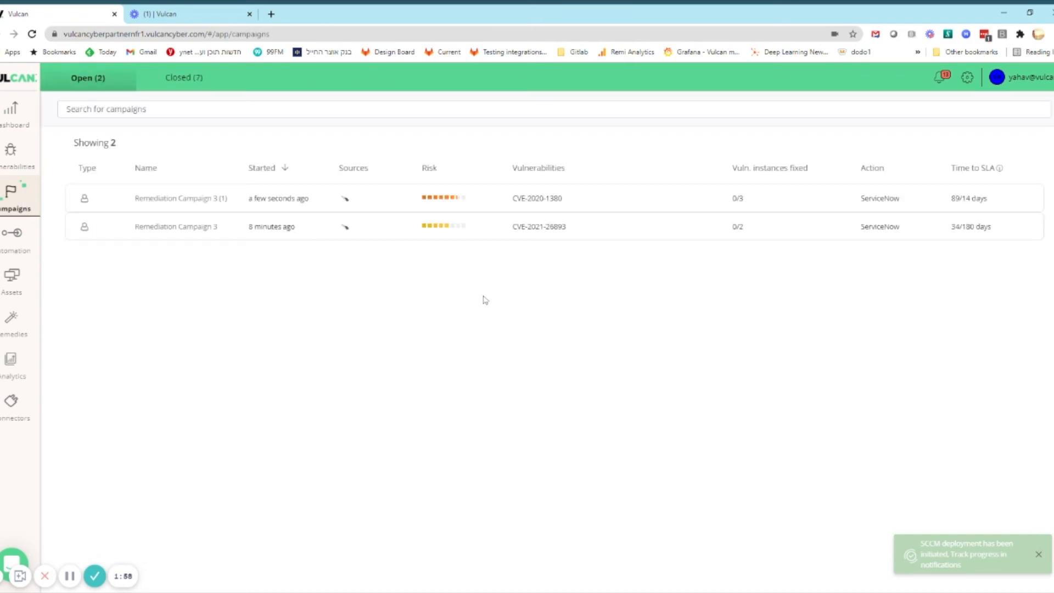
left_click(465, 204)
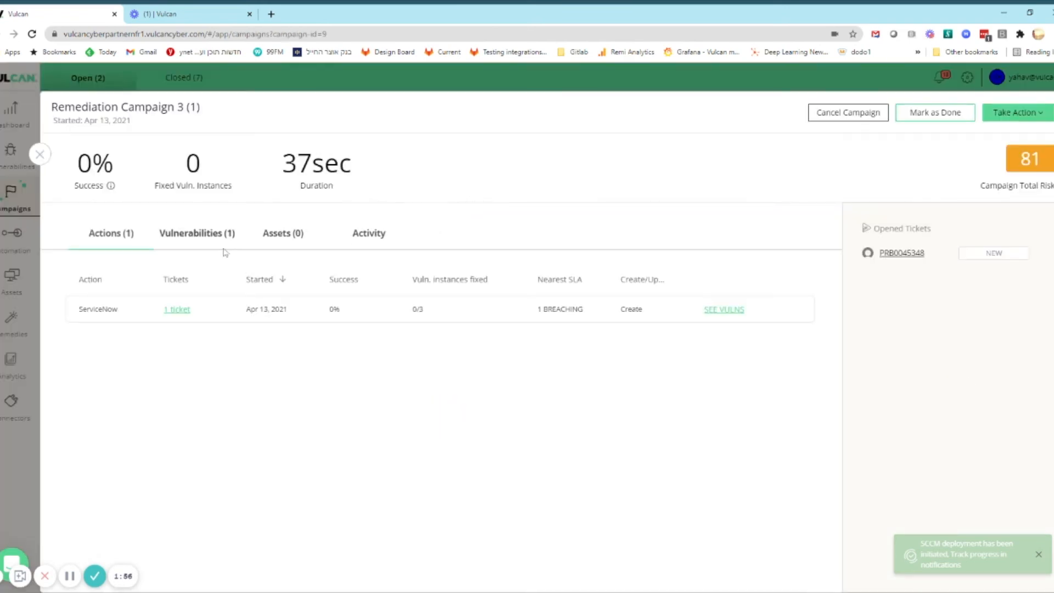
left_click(217, 240)
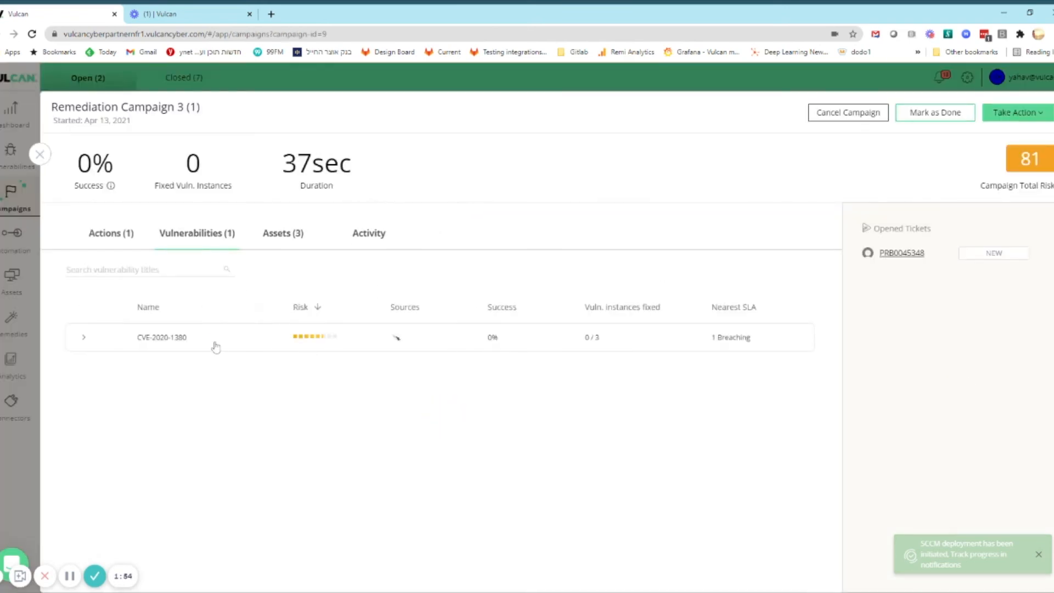
left_click(280, 239)
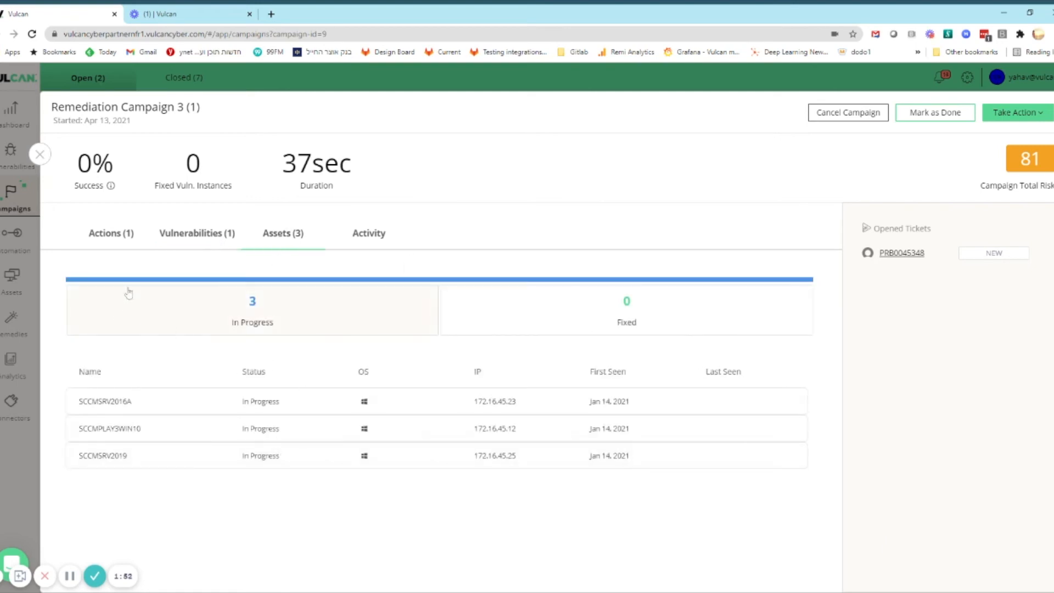
left_click(350, 244)
scroll(322, 379, "down", 2)
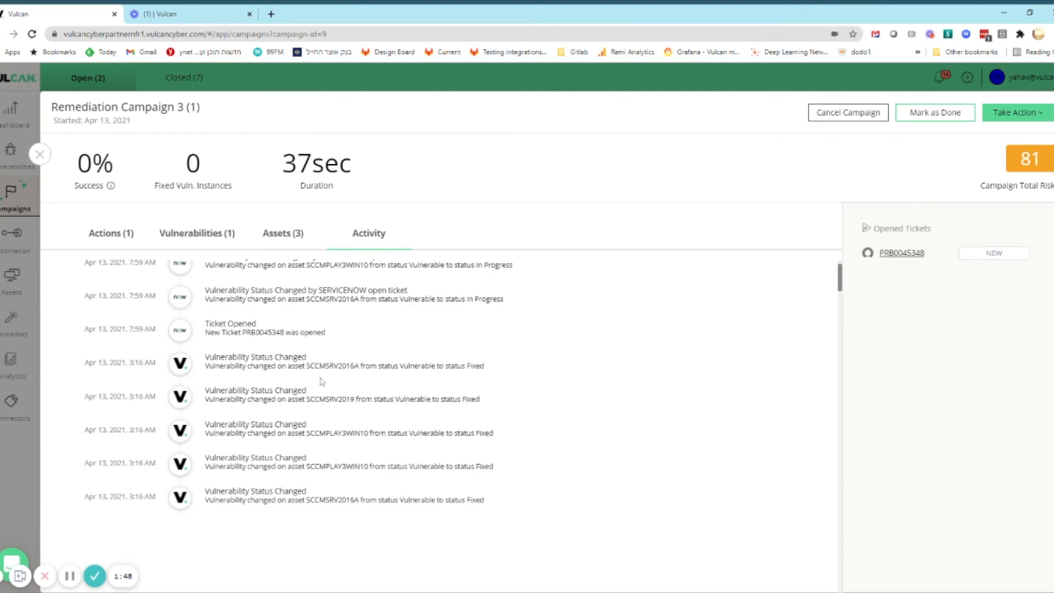
left_click(40, 160)
List all vulnerabilities regardless of status, open CVE-2020-1350 and examine its available fixes and workarounds
left_click(27, 162)
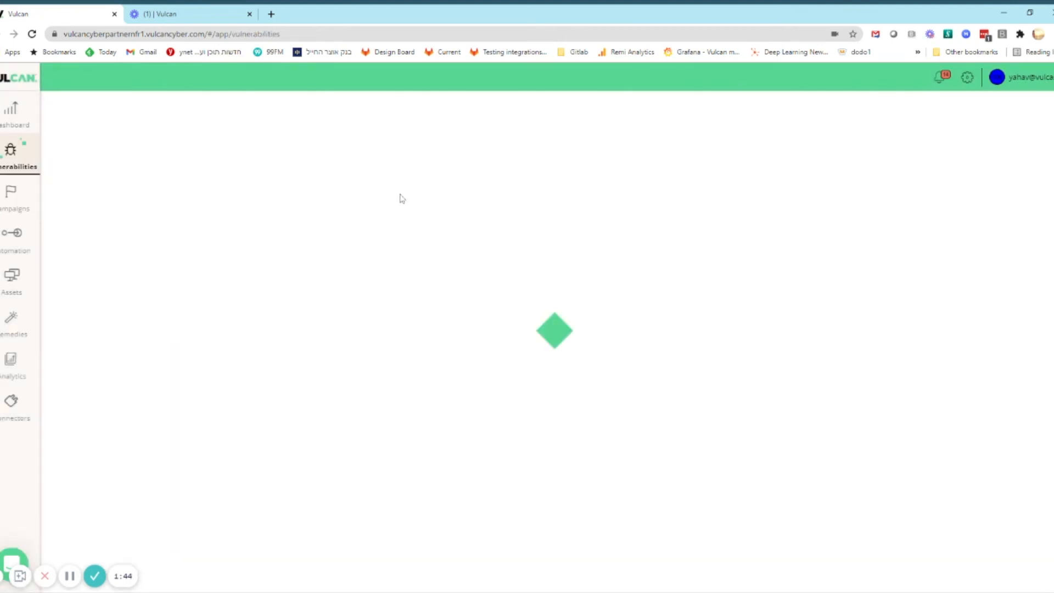
left_click(380, 86)
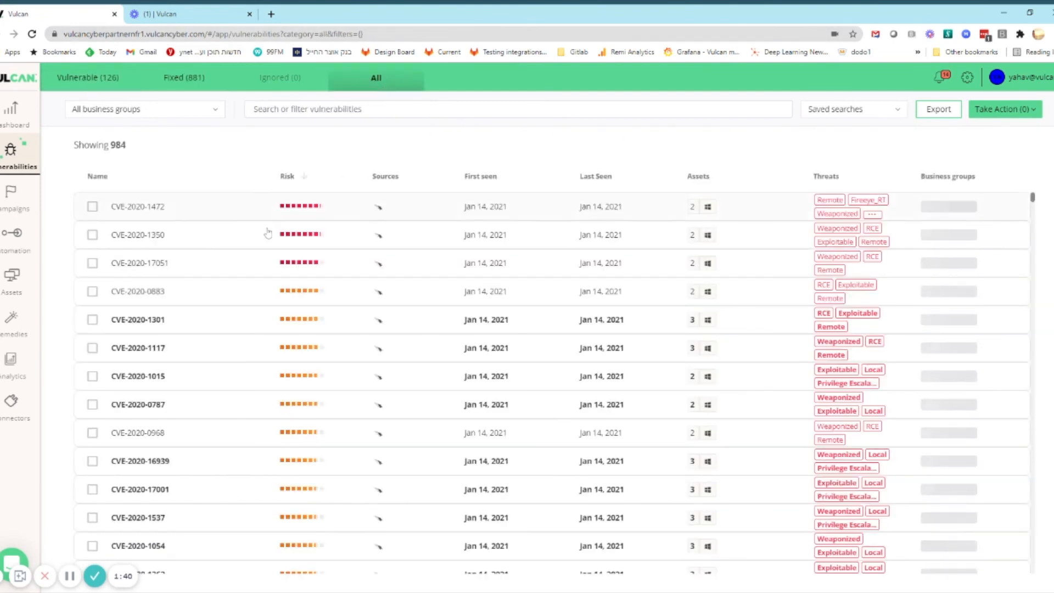
left_click(268, 233)
scroll(236, 365, "down", 1)
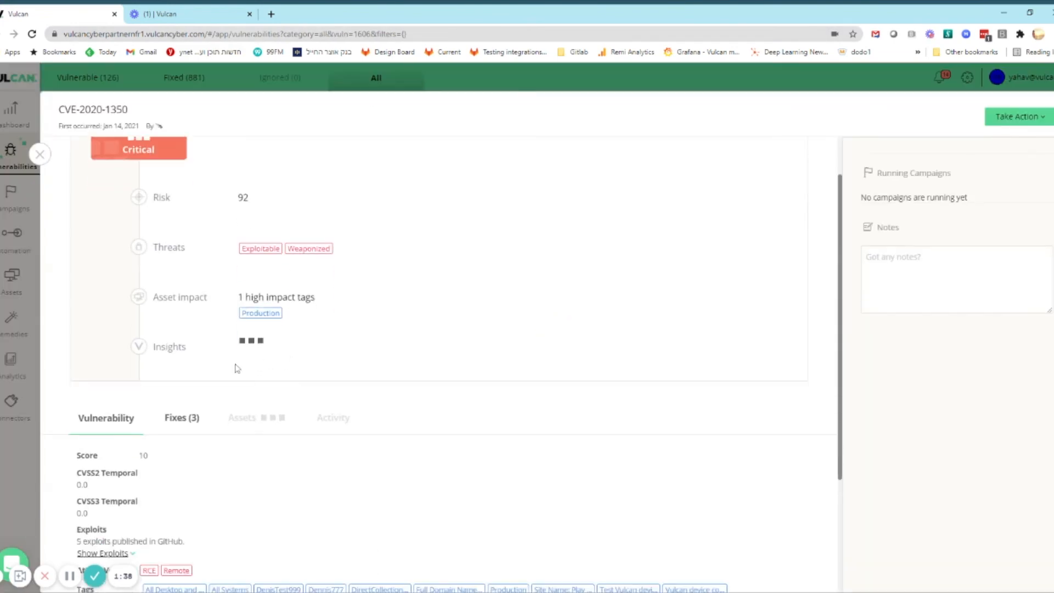
left_click(182, 413)
scroll(184, 412, "down", 2)
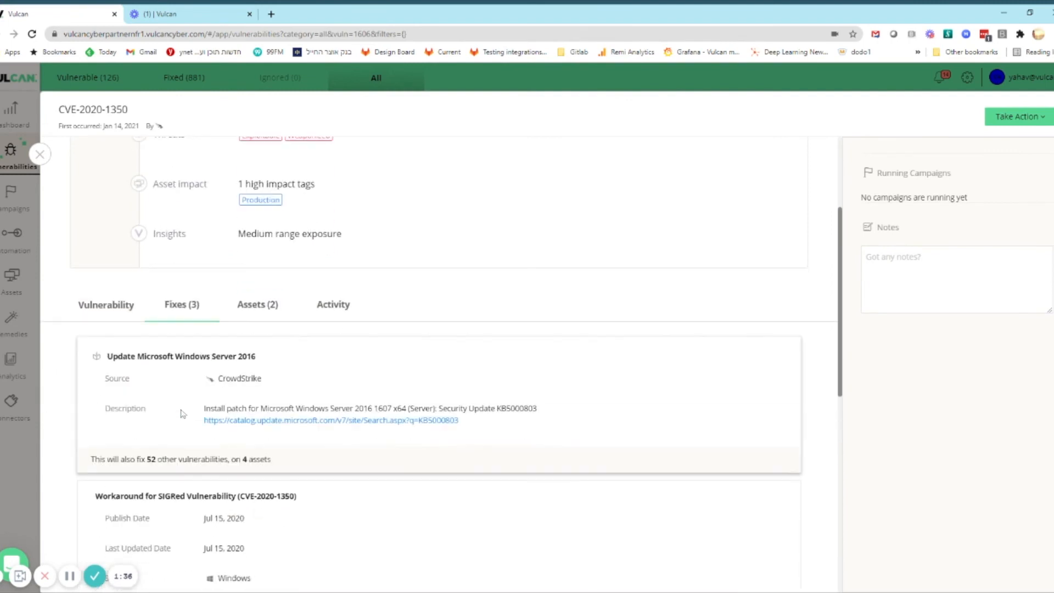
scroll(241, 407, "down", 2)
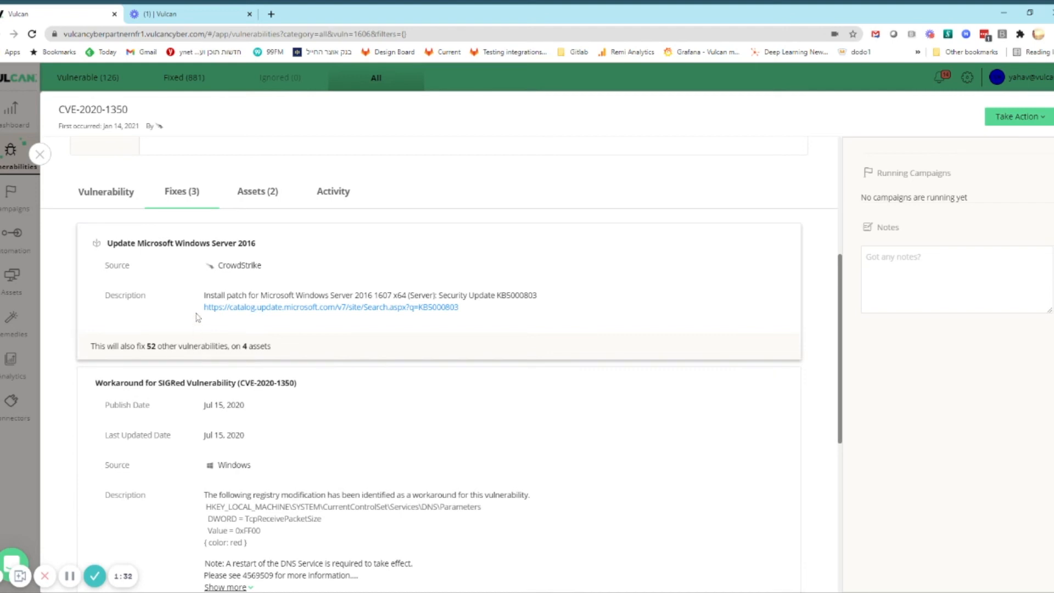
scroll(494, 372, "down", 1)
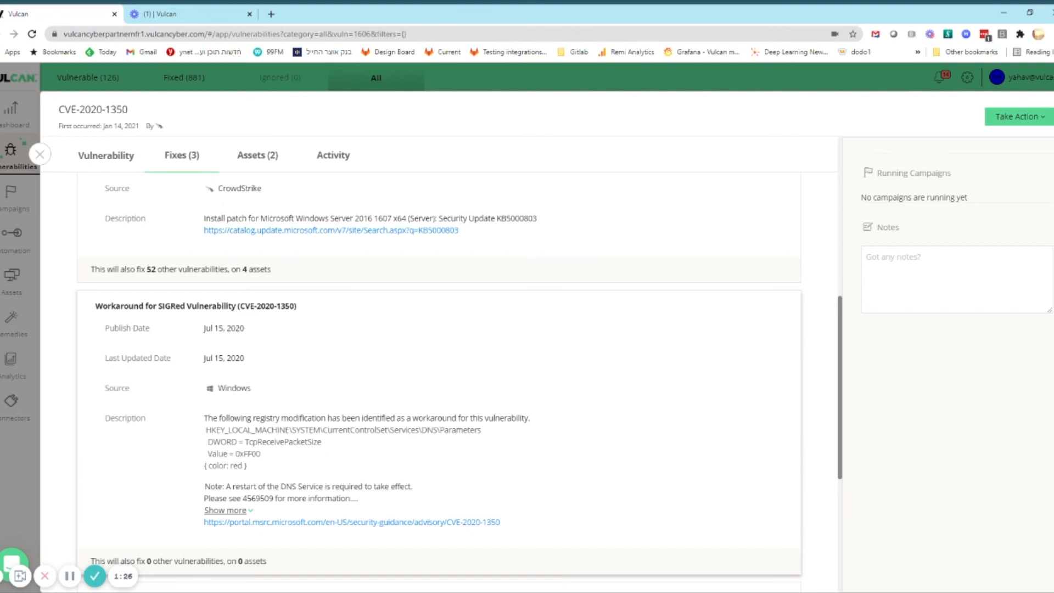
scroll(320, 452, "down", 1)
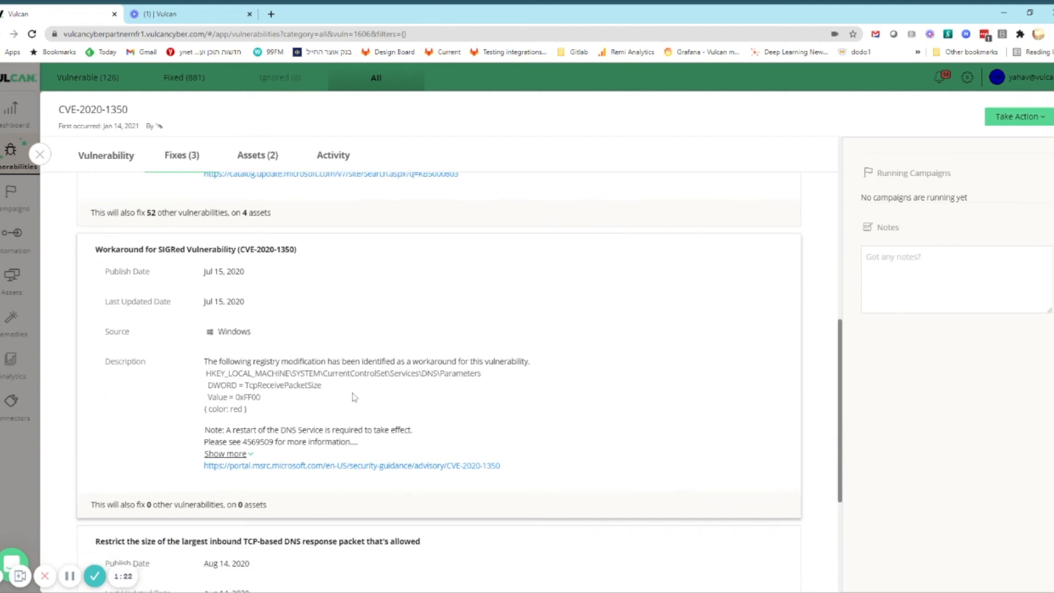
scroll(290, 402, "down", 1)
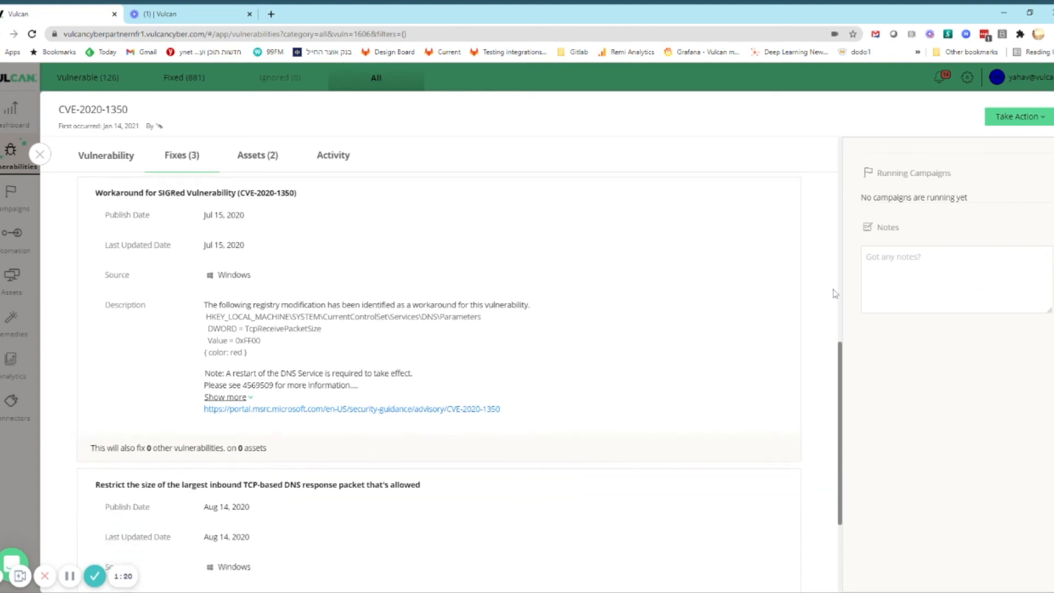
Preview the CrowdStrike fix deployment for CVE-2020-1350 with the Registry and Windows service action types, and return to the vulnerabilities list without deploying
left_click(1007, 127)
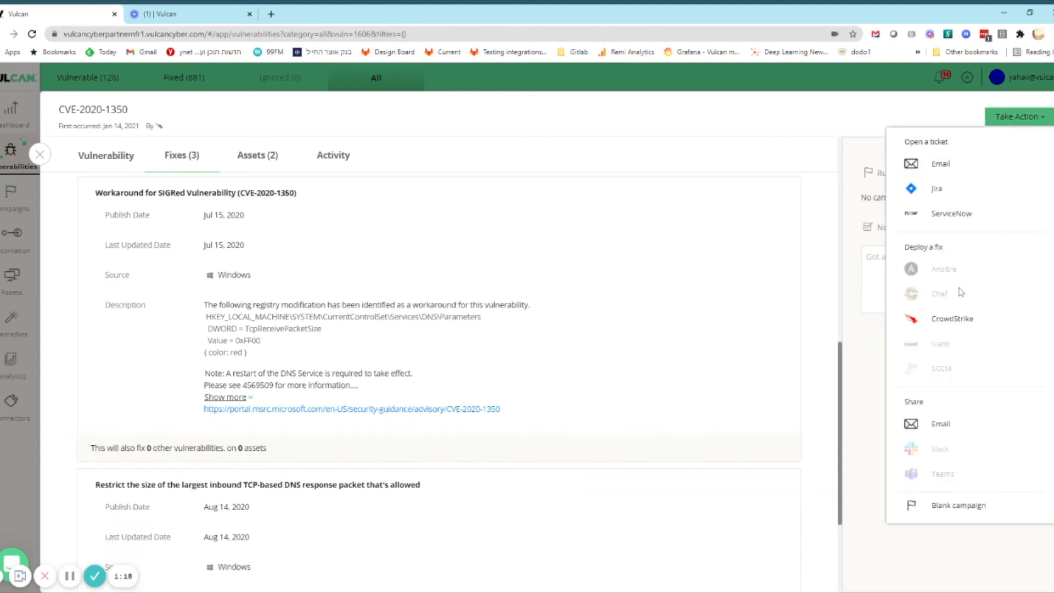
left_click(955, 328)
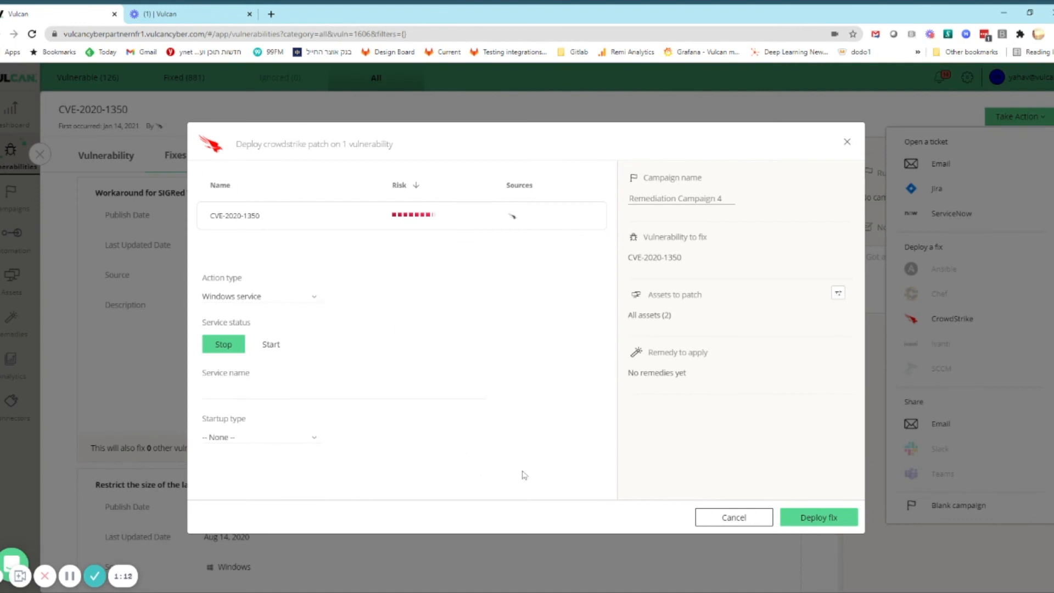
left_click(279, 299)
left_click(297, 330)
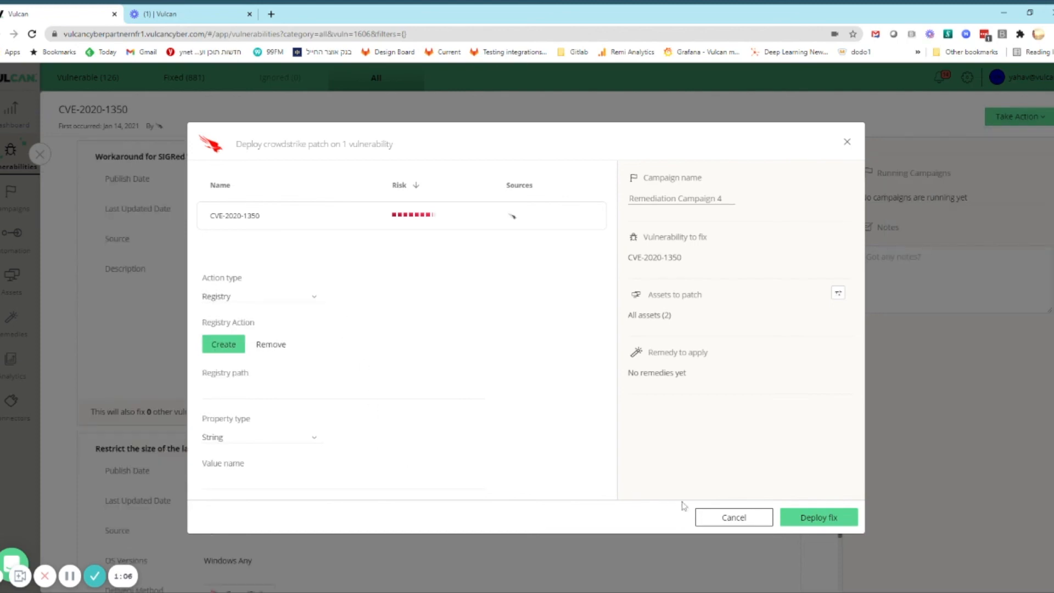
left_click(288, 299)
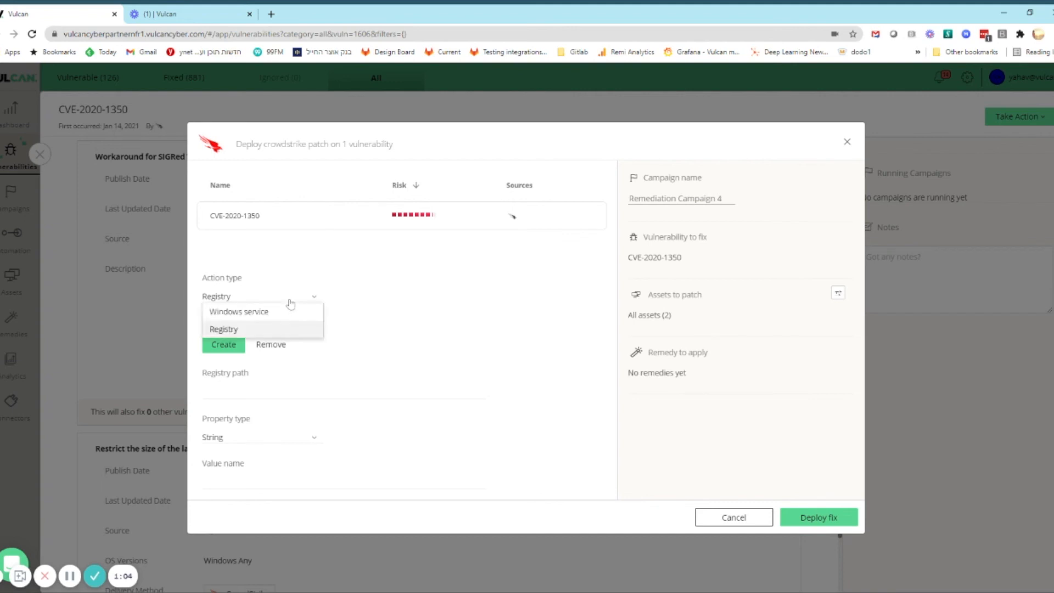
left_click(285, 318)
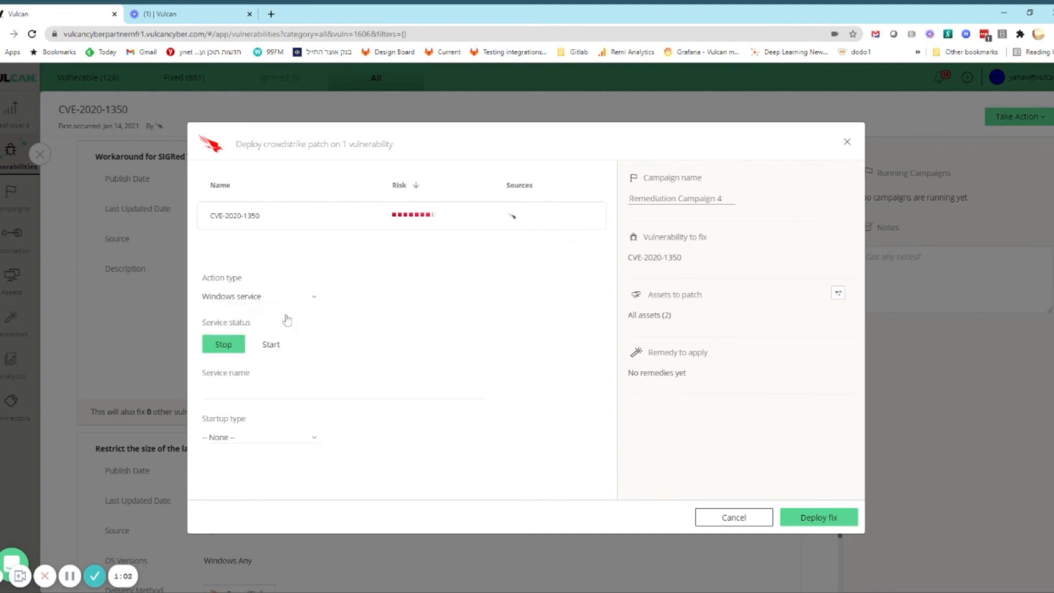
left_click(707, 524)
scroll(563, 446, "down", 1)
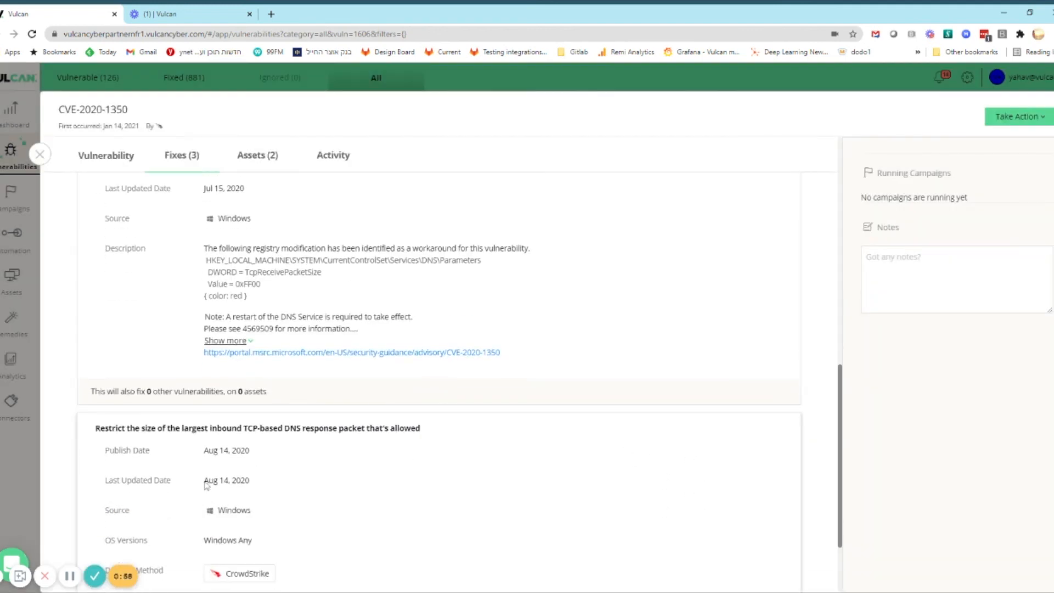
left_click(39, 155)
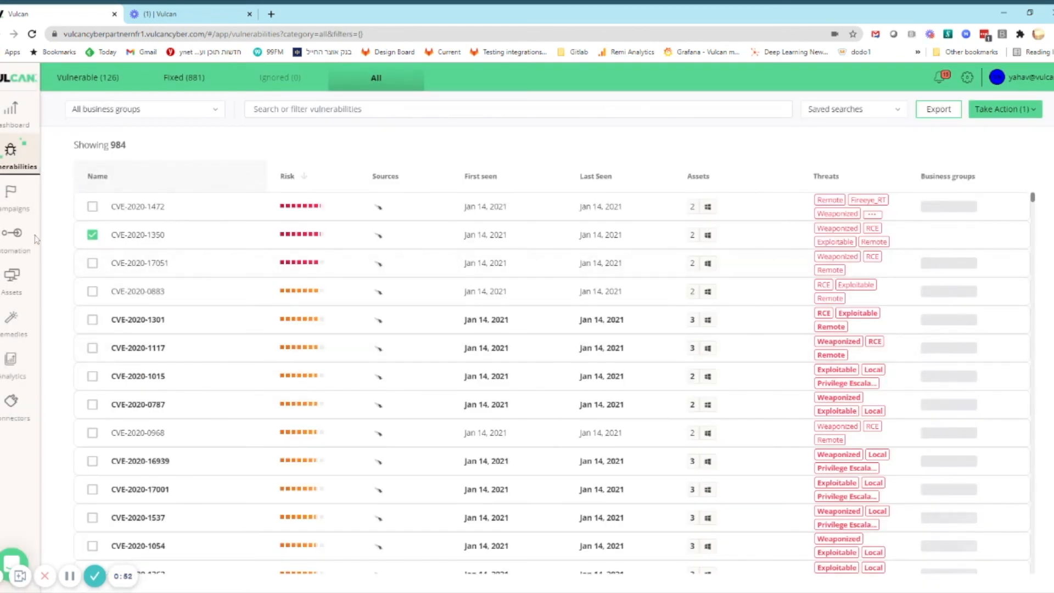
Open the Tickets for Critical applications automation playbook and examine its vulnerability conditions, asset conditions and Jira ticket settings
left_click(16, 239)
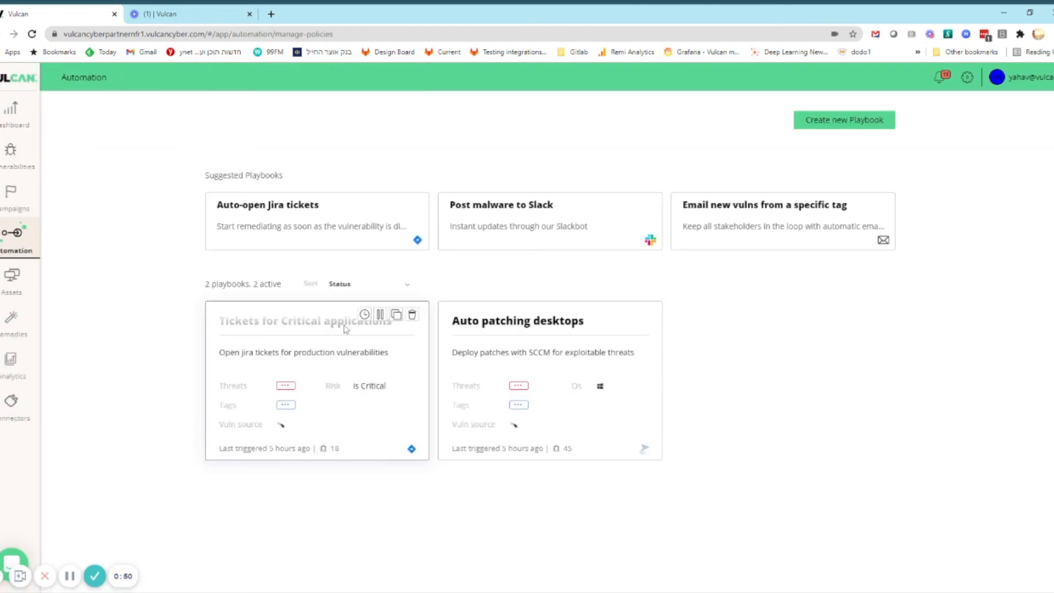
left_click(301, 418)
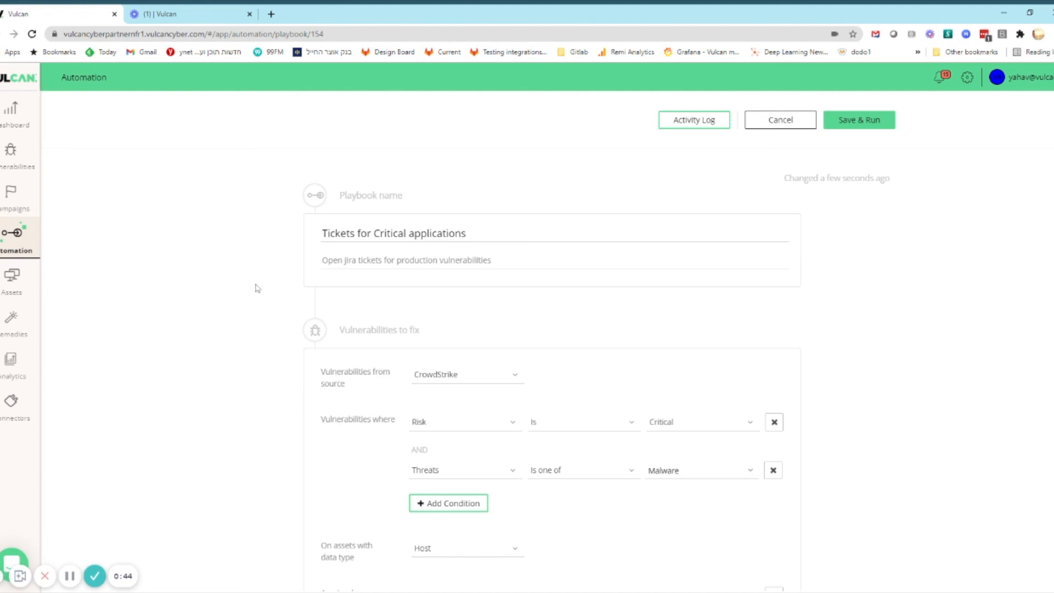
scroll(222, 407, "down", 2)
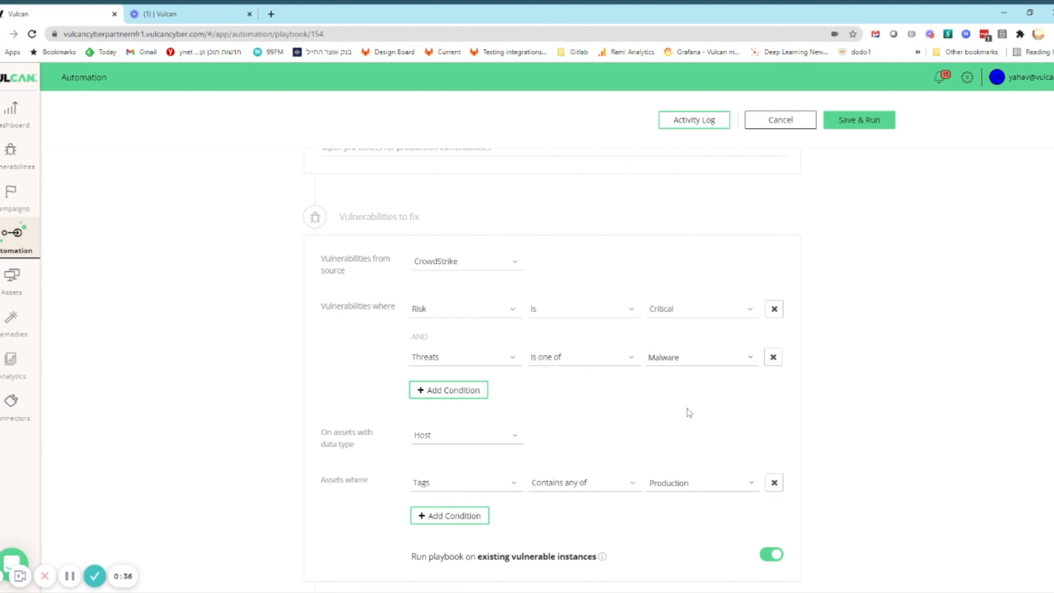
scroll(689, 412, "down", 1)
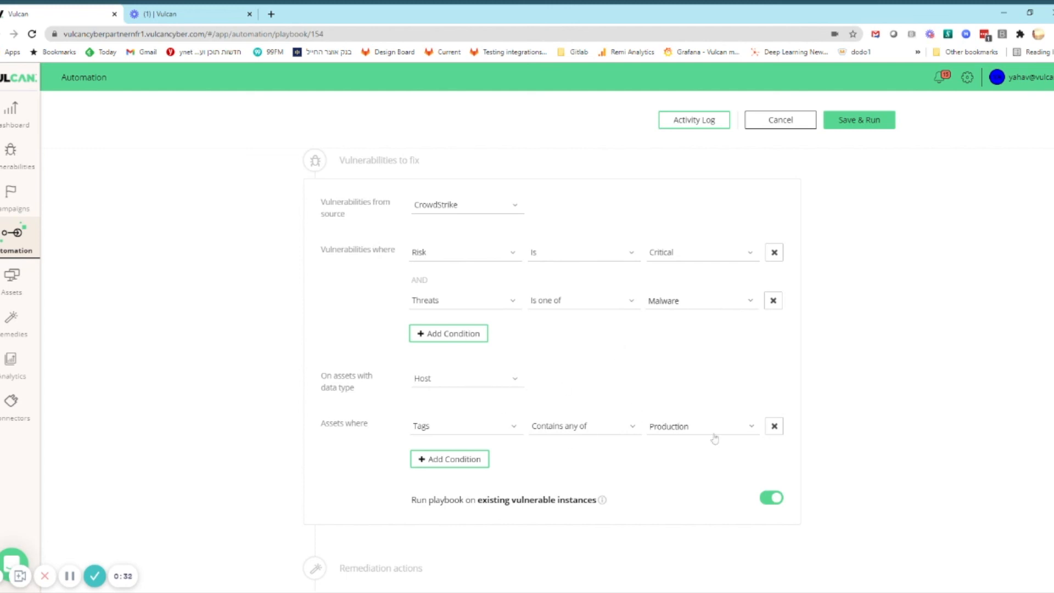
scroll(686, 435, "down", 6)
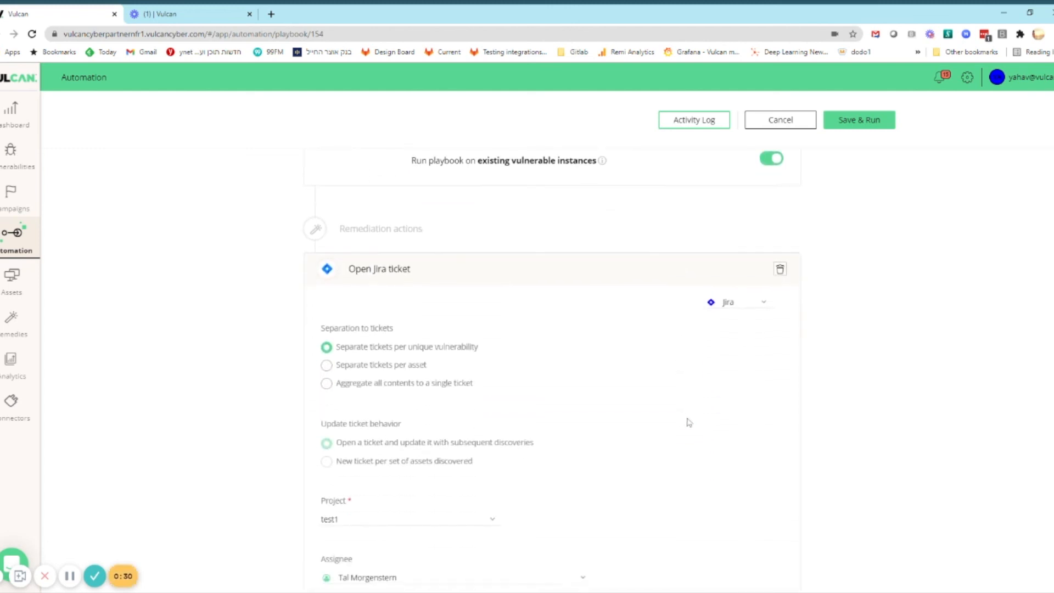
scroll(454, 478, "down", 1)
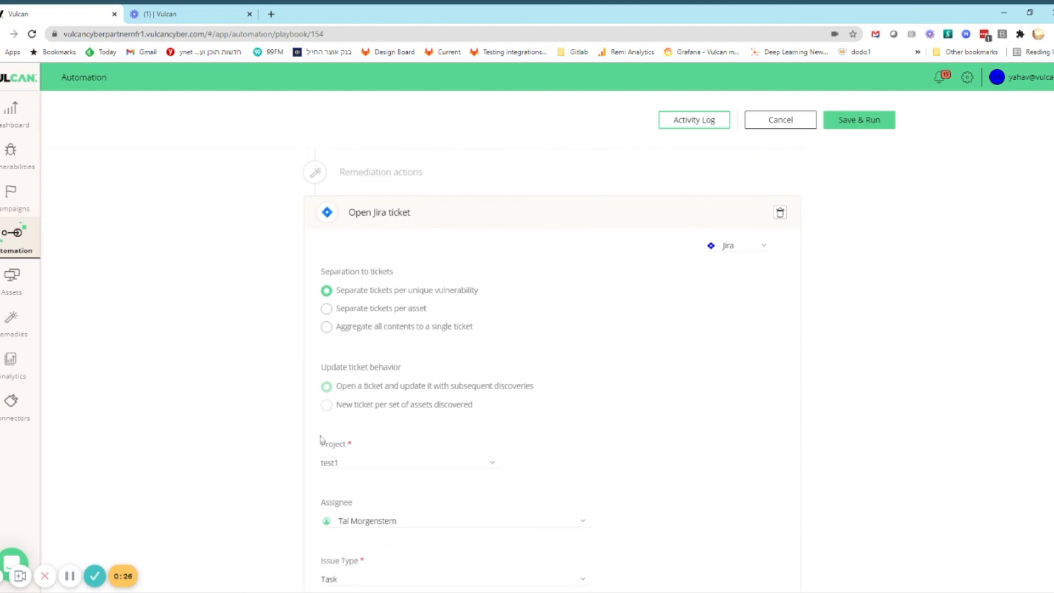
scroll(545, 448, "down", 2)
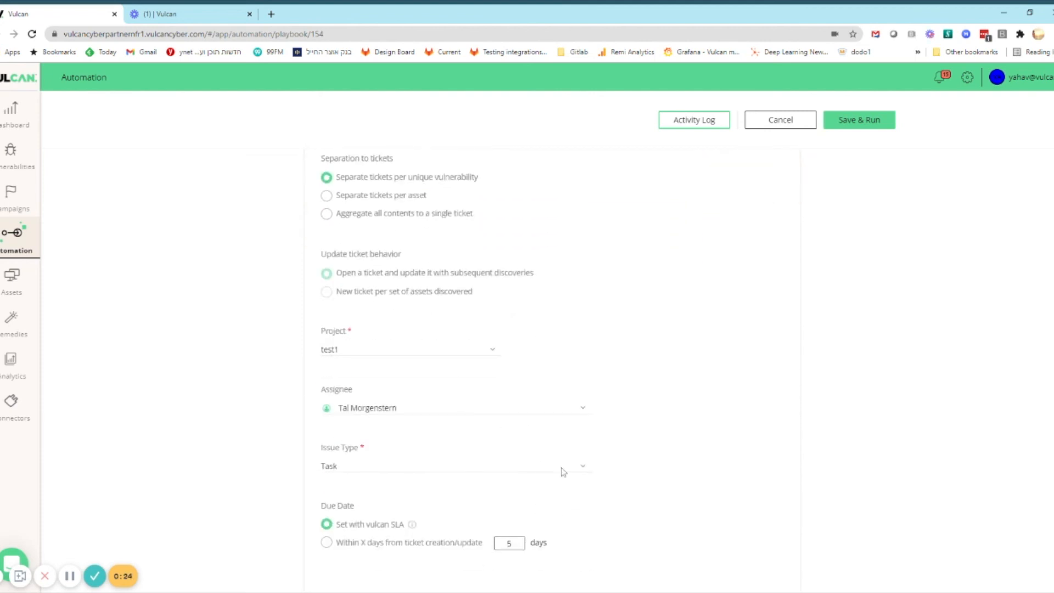